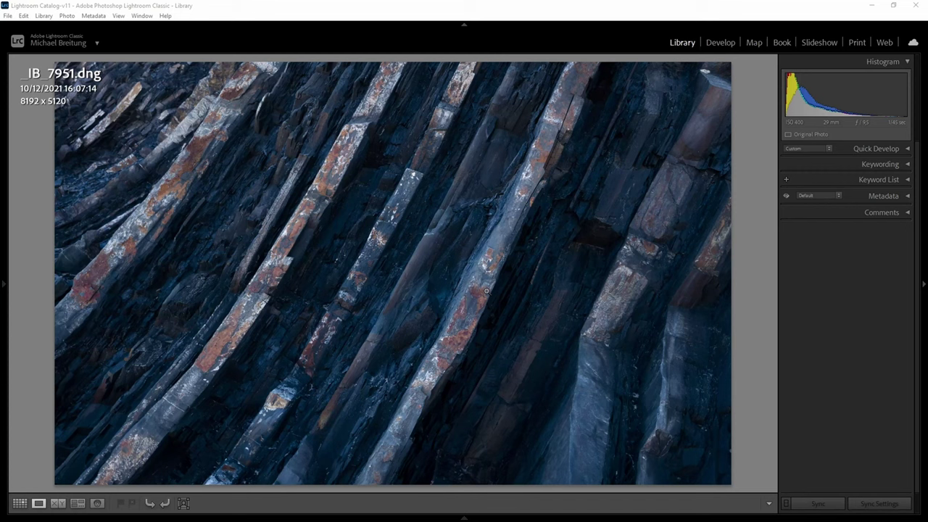
# Step to the previous rock photo, inspect it at 1:1 around several areas, then zoom out
pyautogui.press('Left')
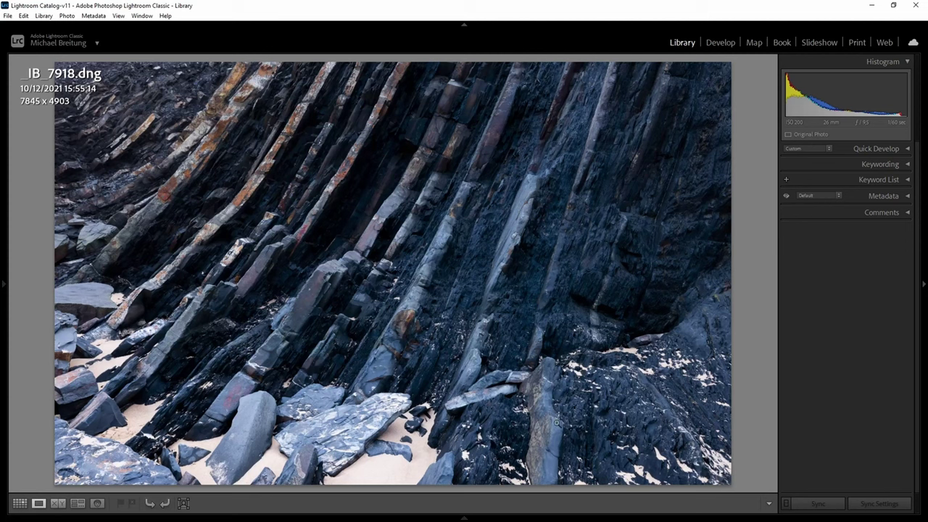
pyautogui.click(553, 420)
pyautogui.moveTo(553, 420); pyautogui.dragTo(381, 251)
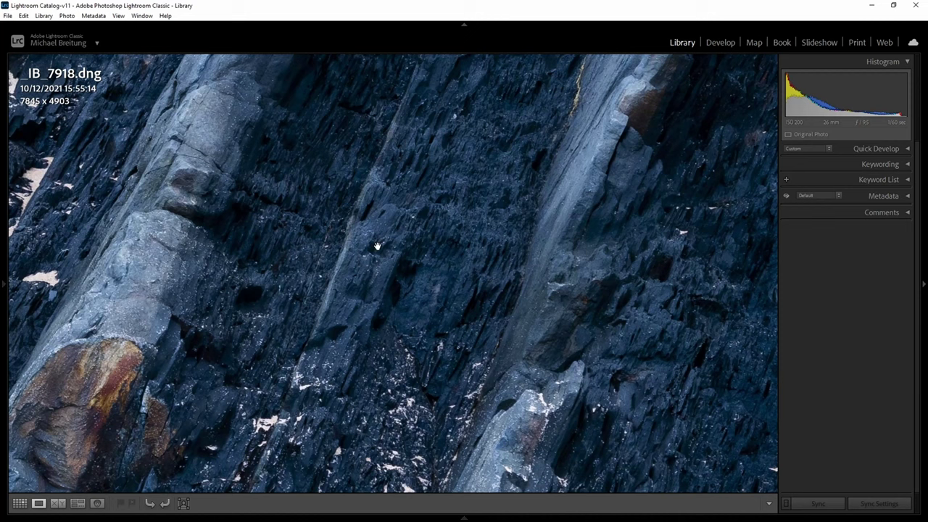
pyautogui.moveTo(292, 240); pyautogui.dragTo(444, 258)
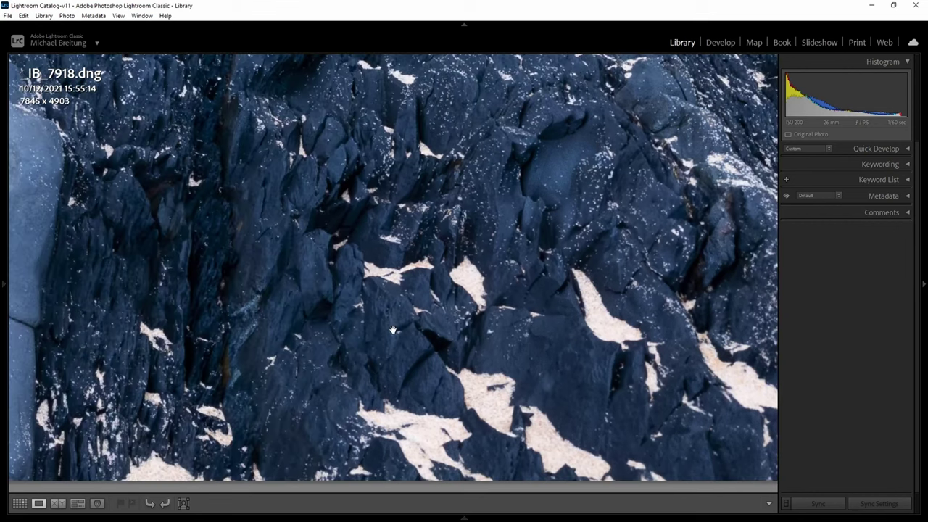
pyautogui.click(393, 329)
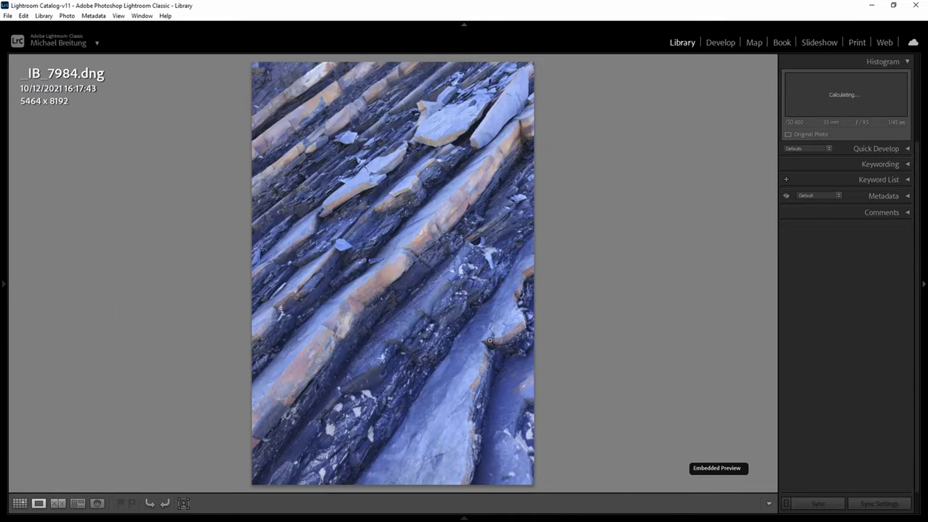
# Zoom into the rock bands of _IB_7984, pan across them and magnify further
pyautogui.click(344, 143)
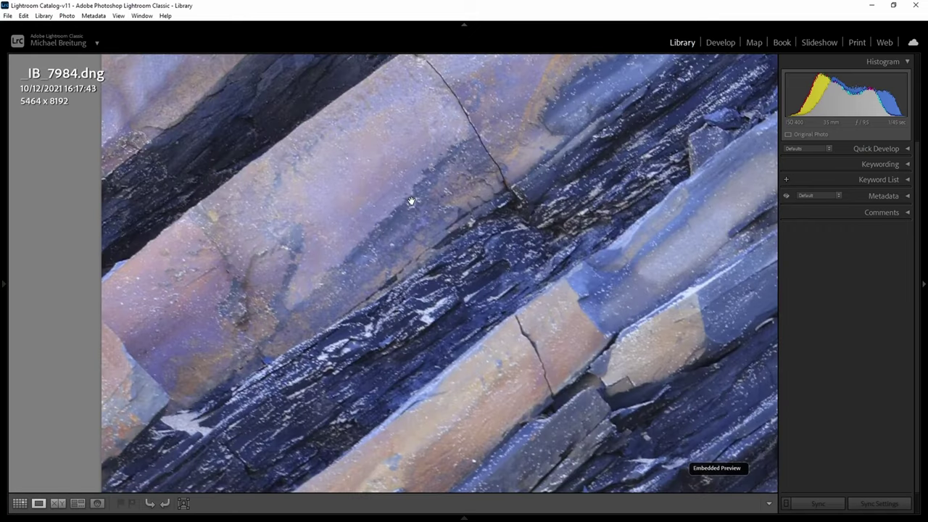
pyautogui.moveTo(371, 185); pyautogui.dragTo(393, 234)
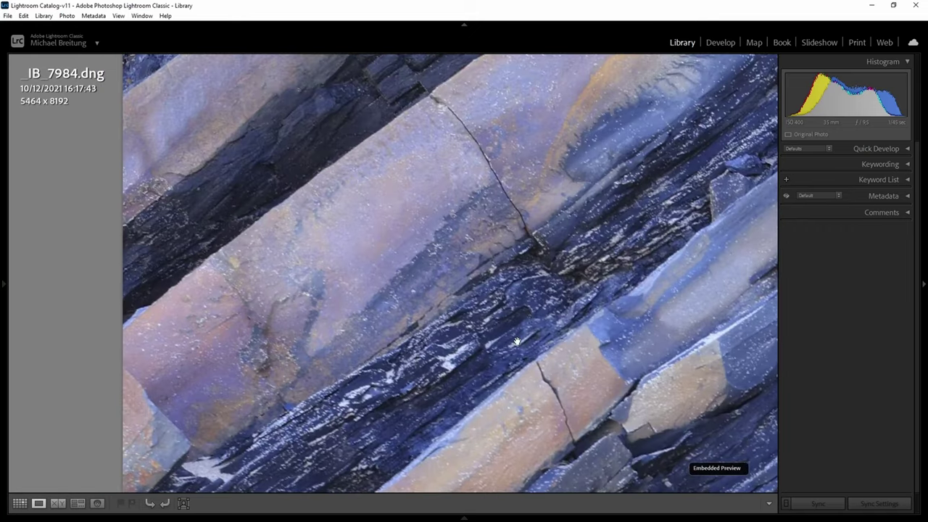
pyautogui.moveTo(541, 348); pyautogui.dragTo(495, 300)
pyautogui.hotkey('ctrl', '=')
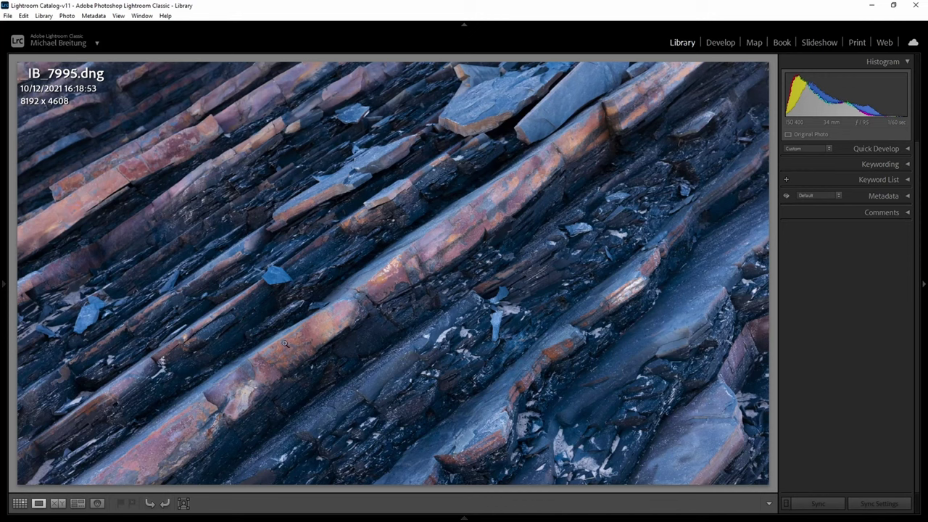
# Advance to _IB_7997 and view its edit against the original in Develop's Before & After
pyautogui.press('Right')
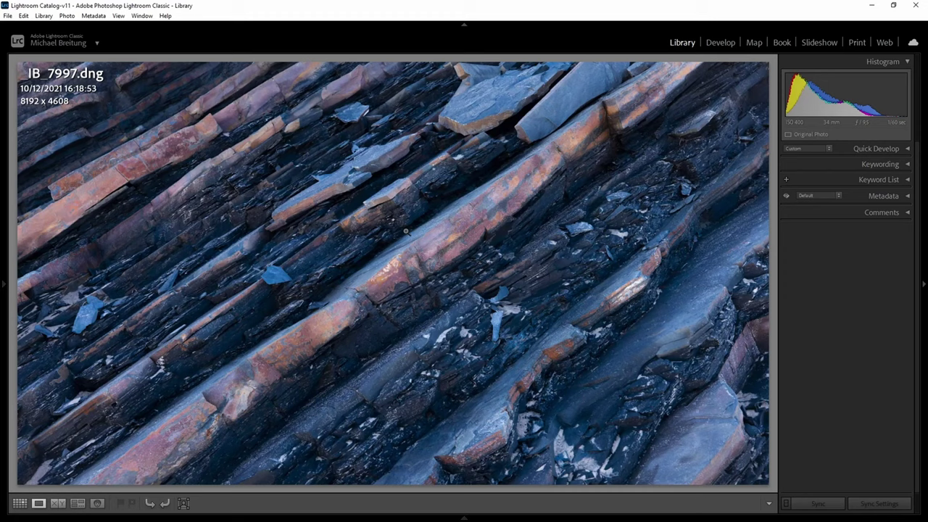
pyautogui.click(479, 512)
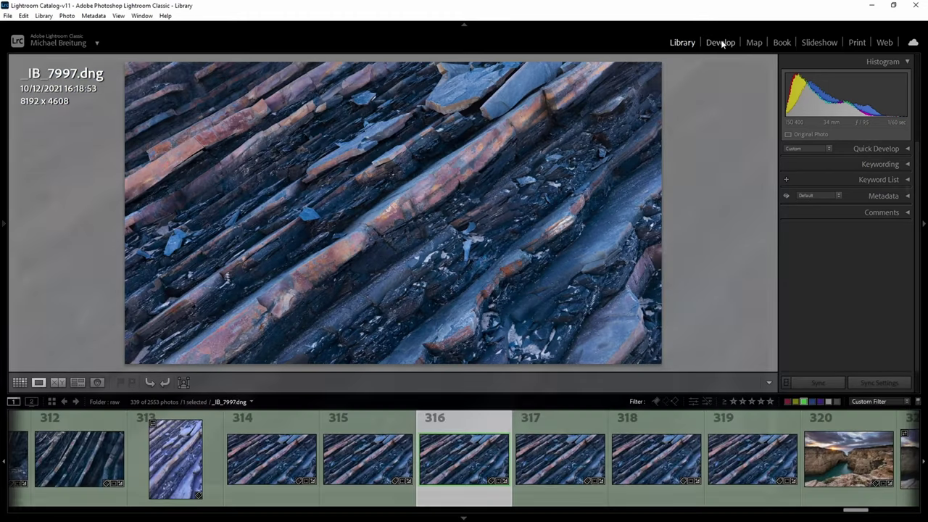
pyautogui.click(721, 43)
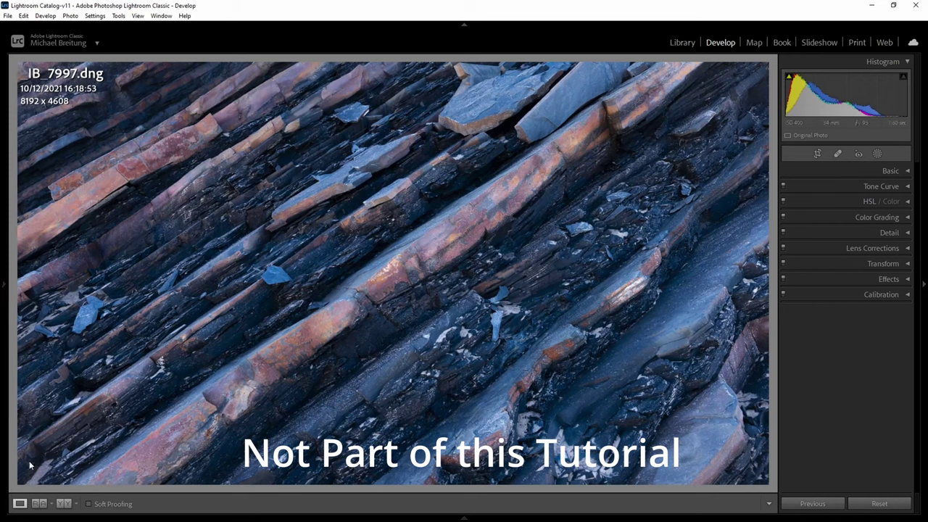
pyautogui.click(64, 503)
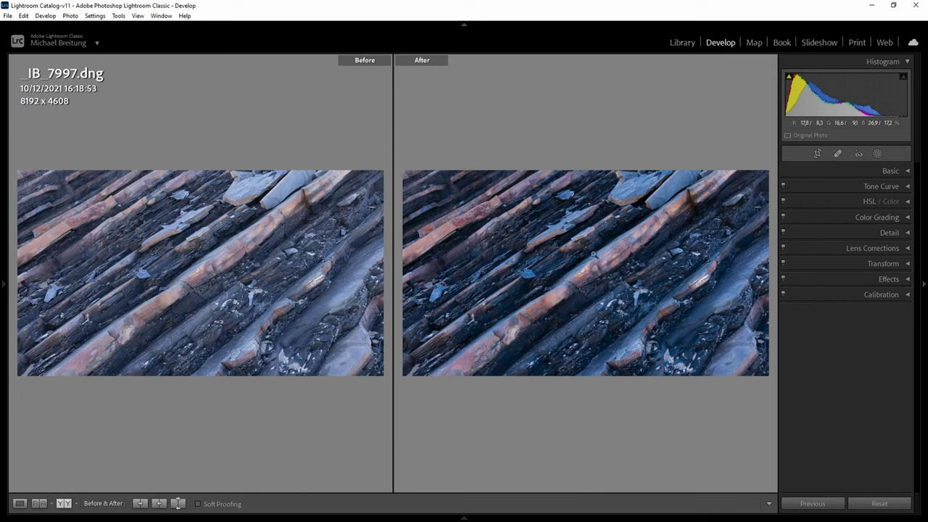
# Return to the single edited view and select the six stack frames 314–319 in the filmstrip
pyautogui.click(20, 503)
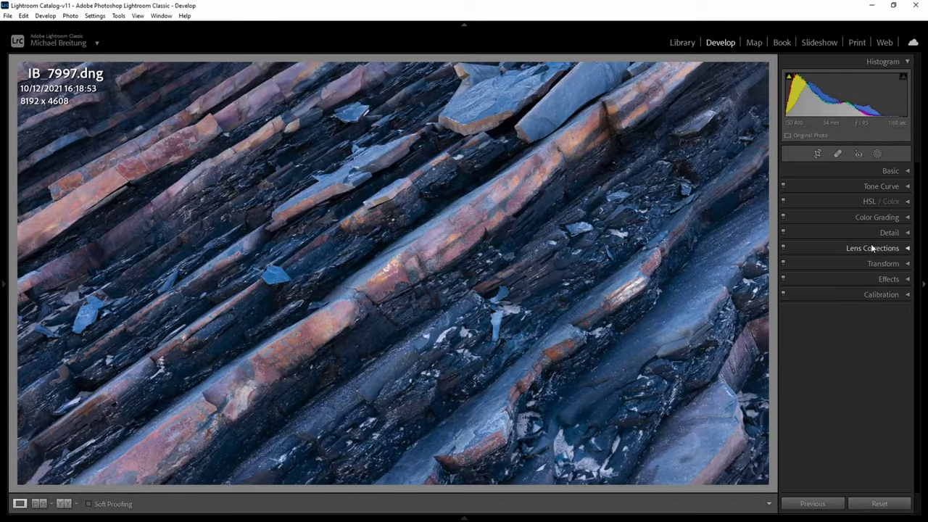
pyautogui.click(464, 516)
pyautogui.moveTo(279, 502); pyautogui.dragTo(725, 493)
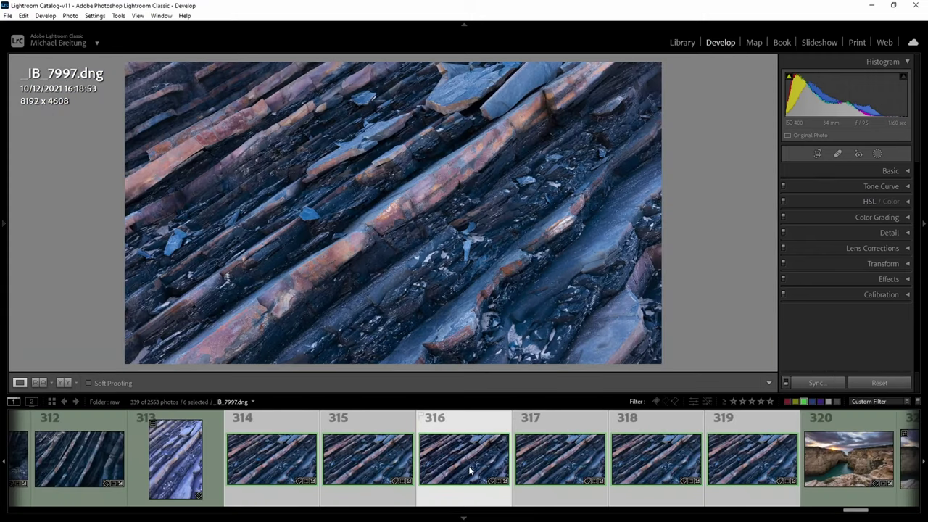
# Check all options in the Sync Settings dialog, then cancel without syncing
pyautogui.click(812, 383)
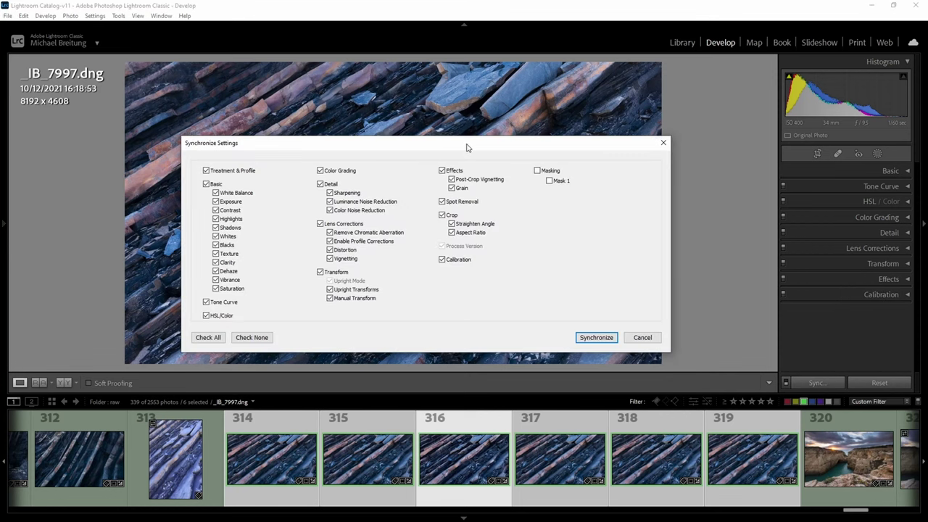
pyautogui.click(216, 338)
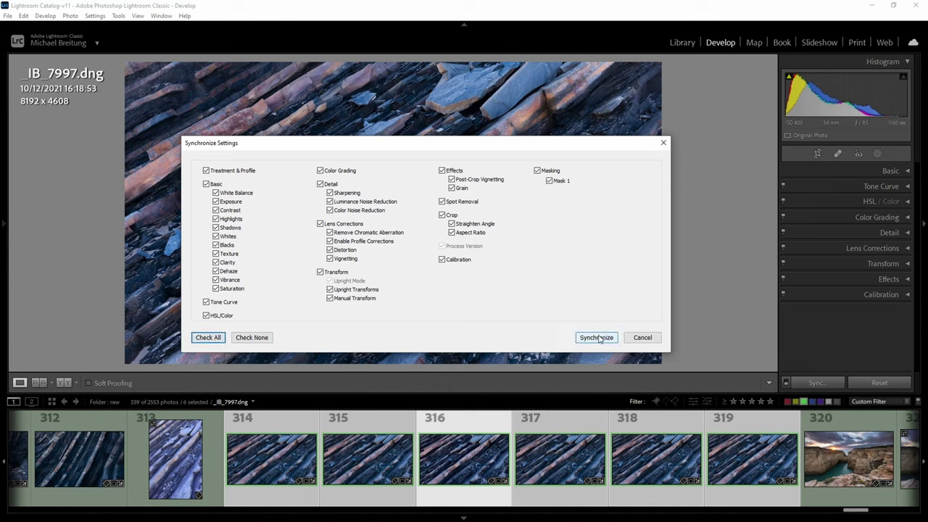
pyautogui.click(644, 340)
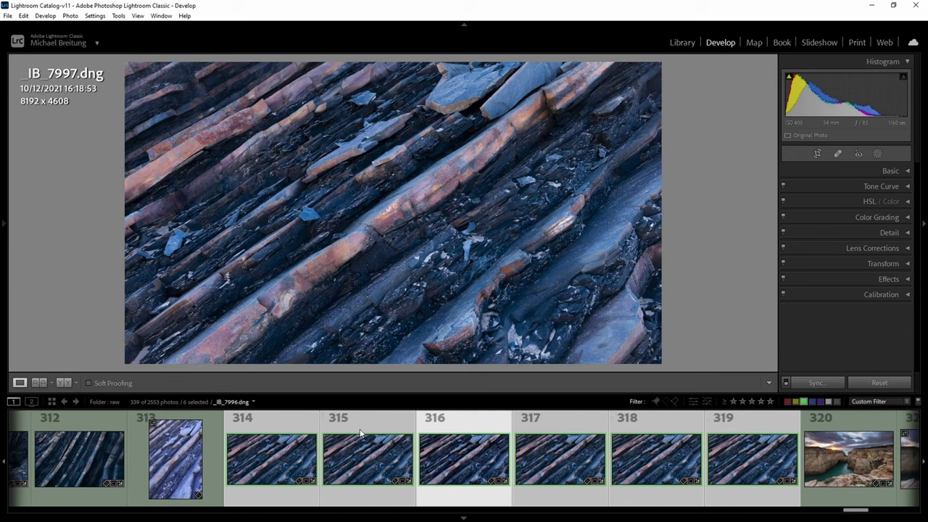
# Send the six selected frames to Photoshop via Edit In > Open as Layers in Photoshop
pyautogui.rightClick(470, 452)
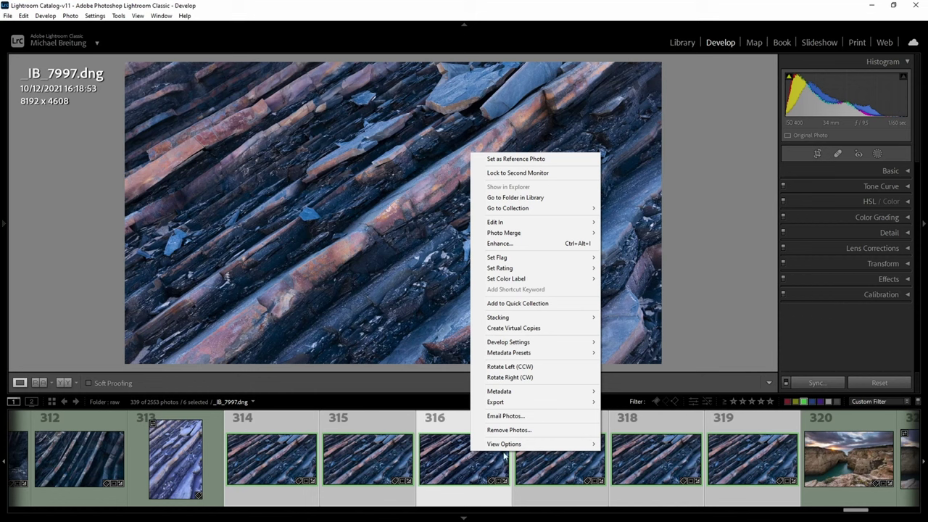
pyautogui.moveTo(578, 224)
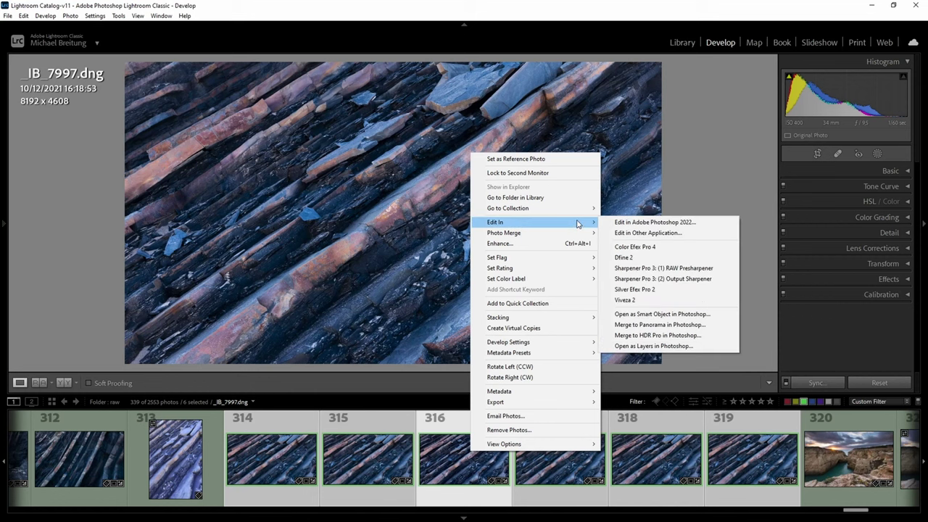
pyautogui.click(662, 346)
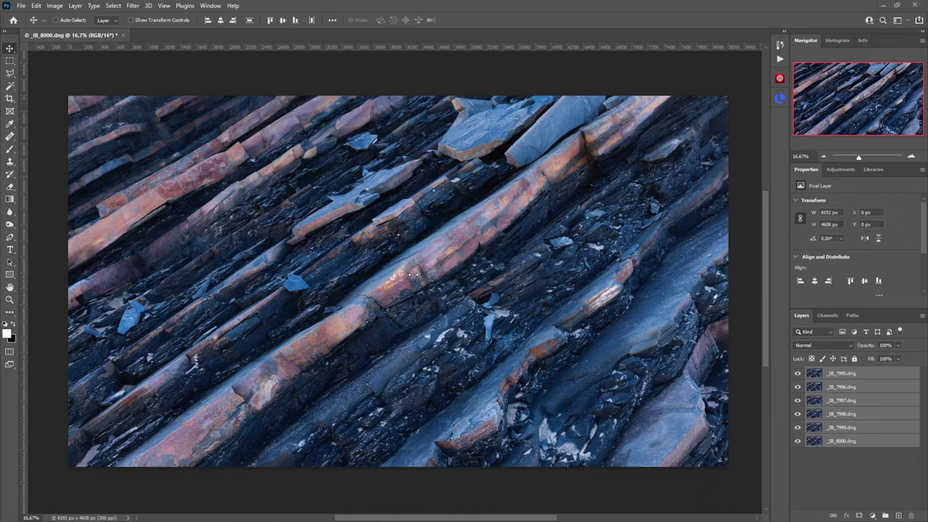
# Hide layers _IB_7995 through _IB_7999 one by one to compare frames, then show them again
pyautogui.scroll(3, 398, 278)
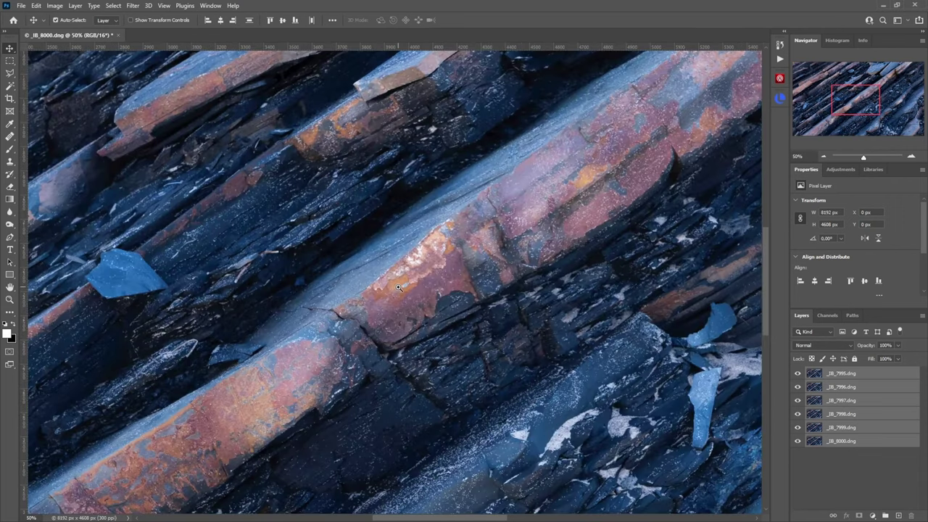
pyautogui.scroll(1, 398, 288)
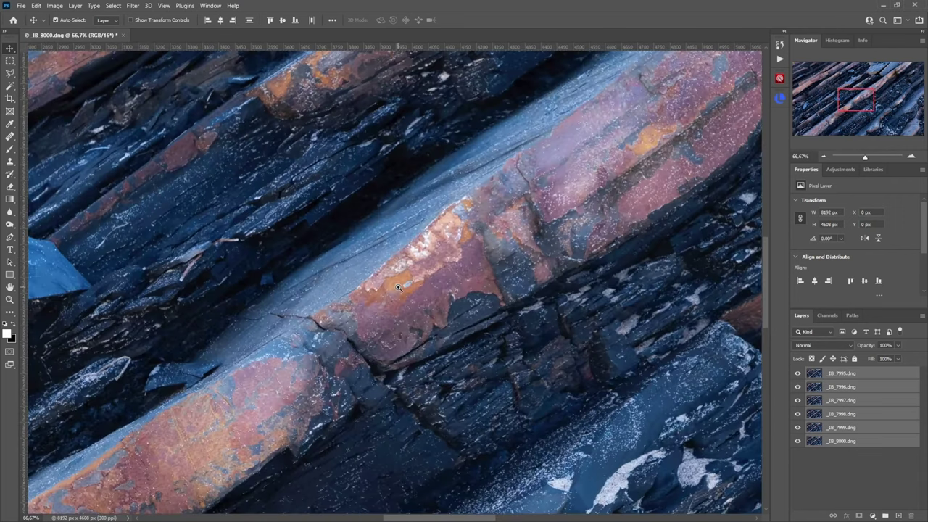
pyautogui.click(797, 375)
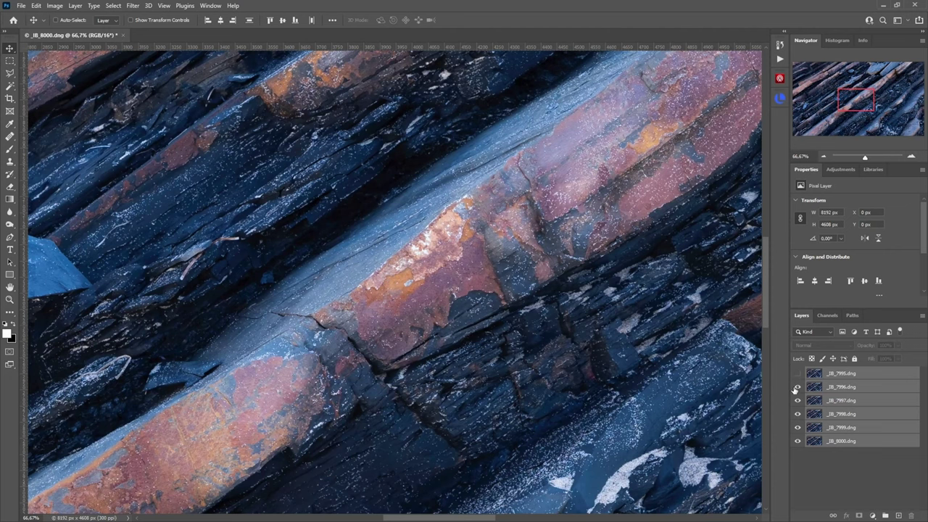
pyautogui.click(797, 387)
pyautogui.click(797, 400)
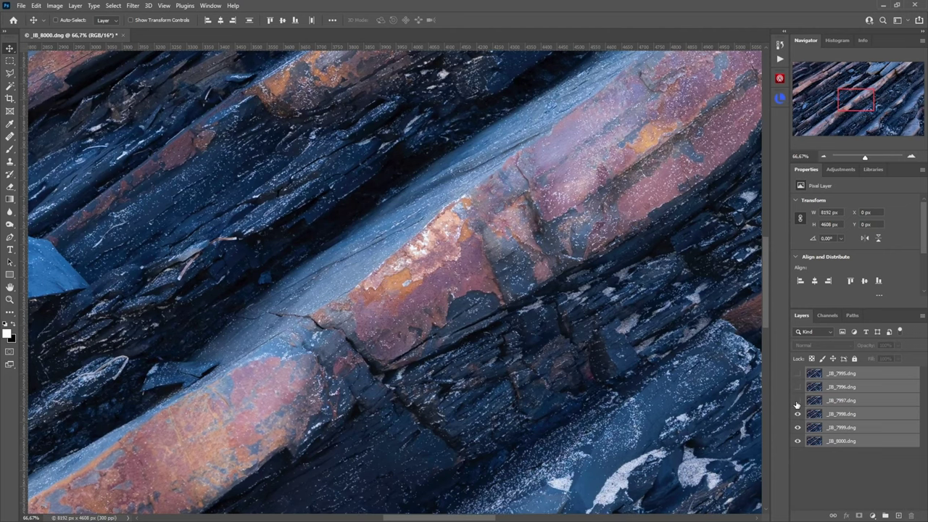
pyautogui.click(798, 414)
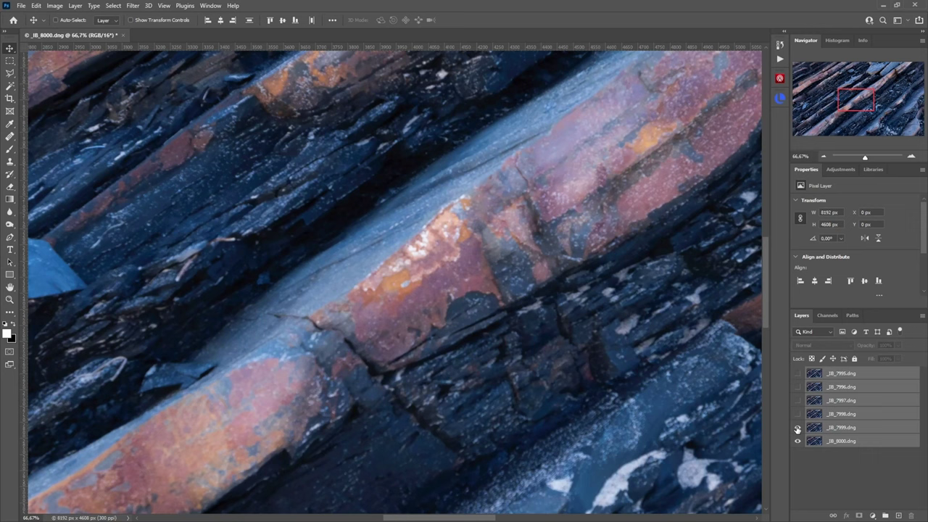
pyautogui.click(797, 428)
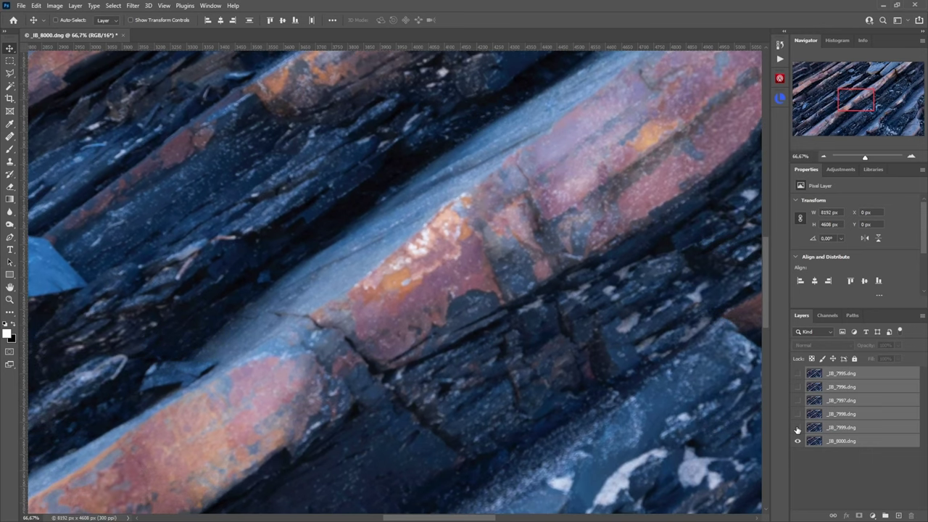
pyautogui.click(798, 428)
pyautogui.click(798, 414)
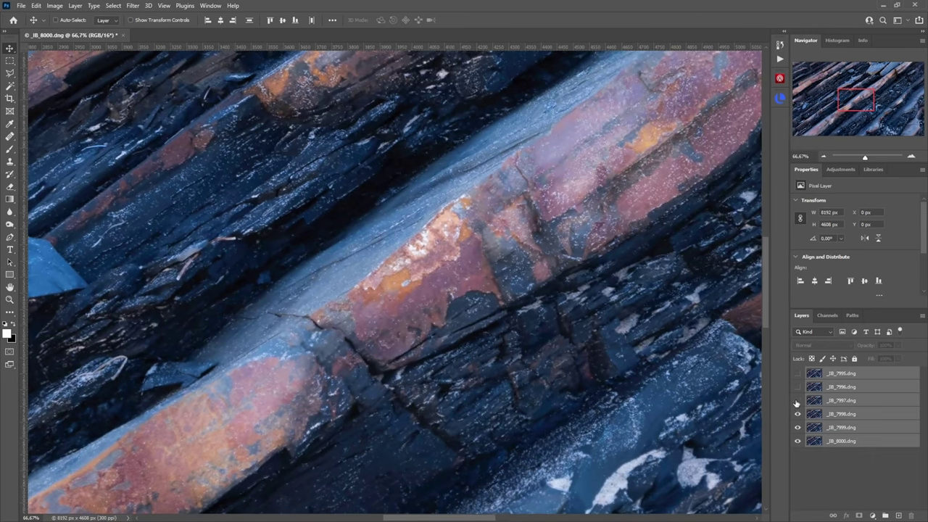
pyautogui.click(798, 400)
pyautogui.click(798, 372)
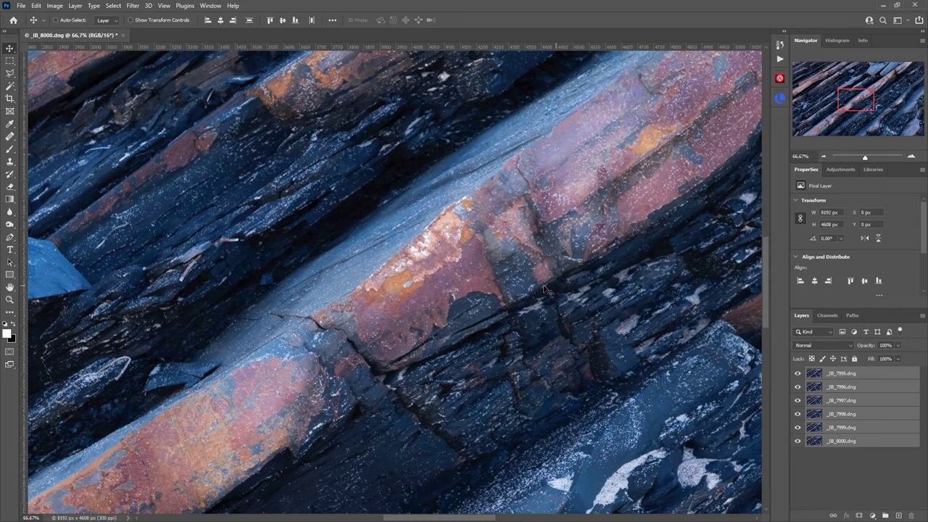
# Auto-align the six layers with Auto projection
pyautogui.click(36, 6)
pyautogui.click(108, 236)
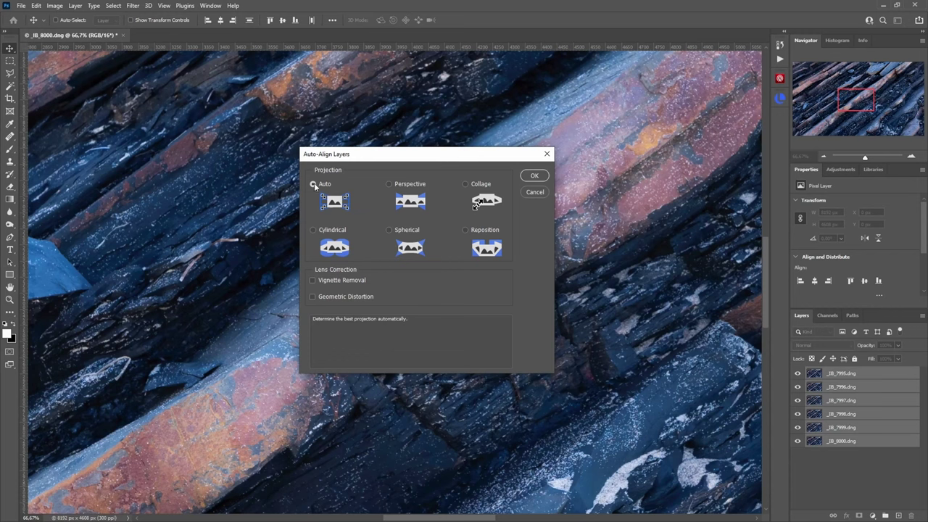
pyautogui.click(542, 178)
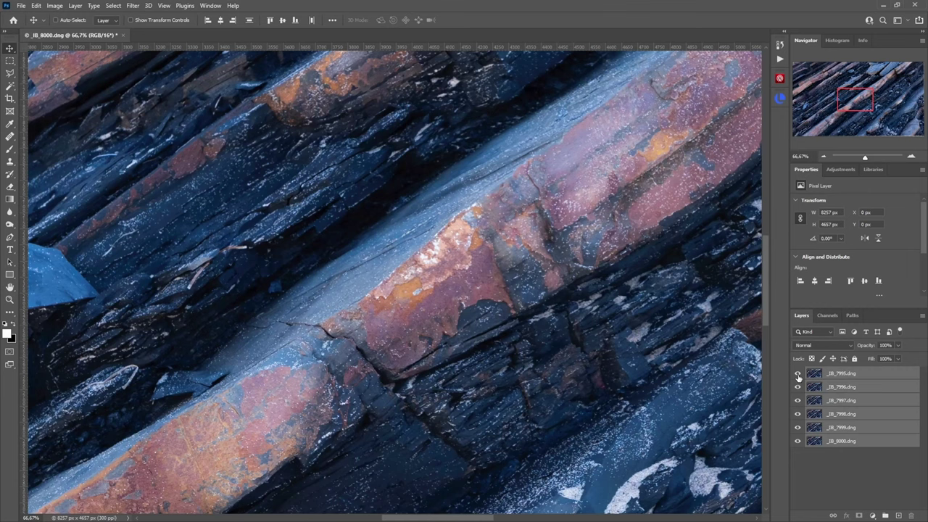
# Hide and reshow the top frames to check that the layers line up
pyautogui.moveTo(797, 374); pyautogui.dragTo(797, 431)
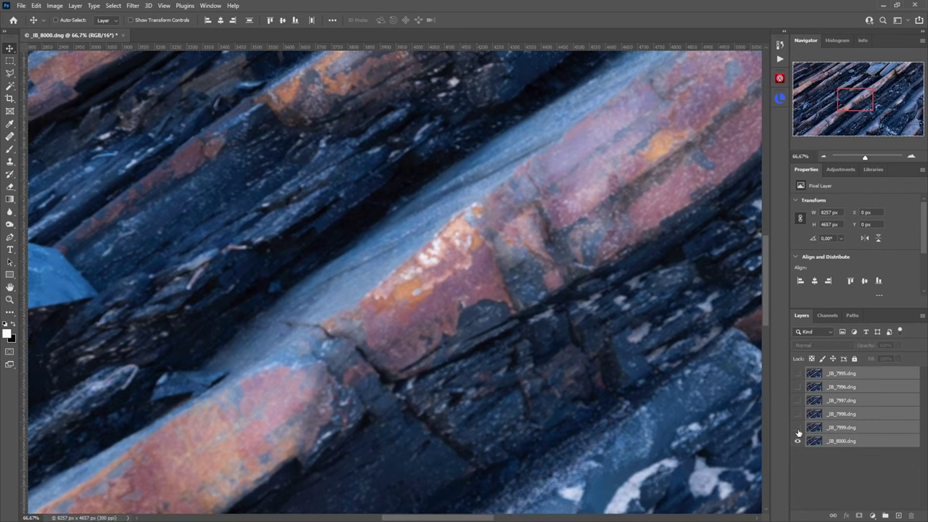
pyautogui.moveTo(798, 428); pyautogui.dragTo(797, 374)
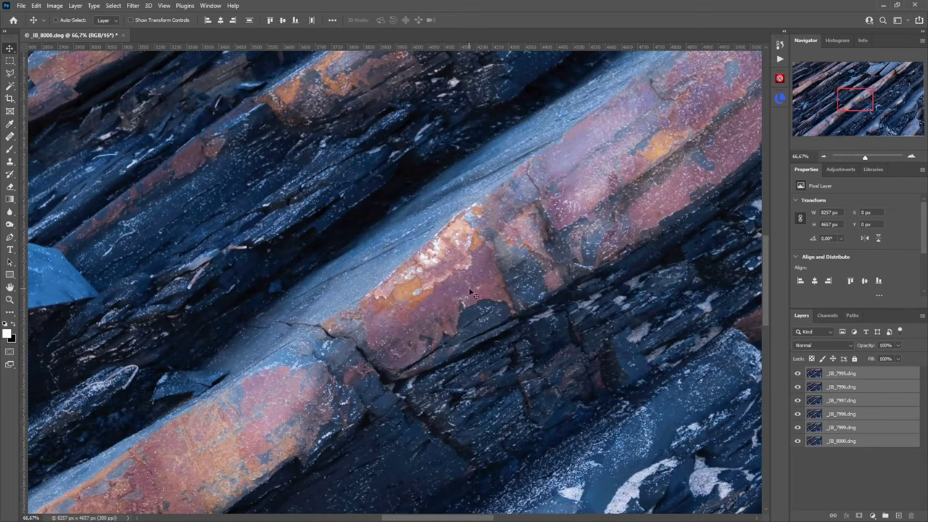
pyautogui.scroll(-2, 438, 299)
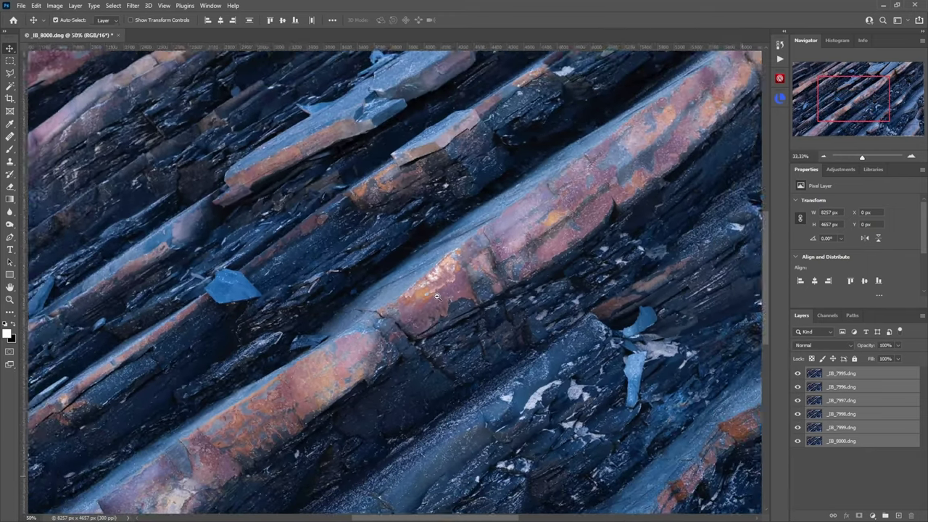
pyautogui.scroll(-3, 437, 297)
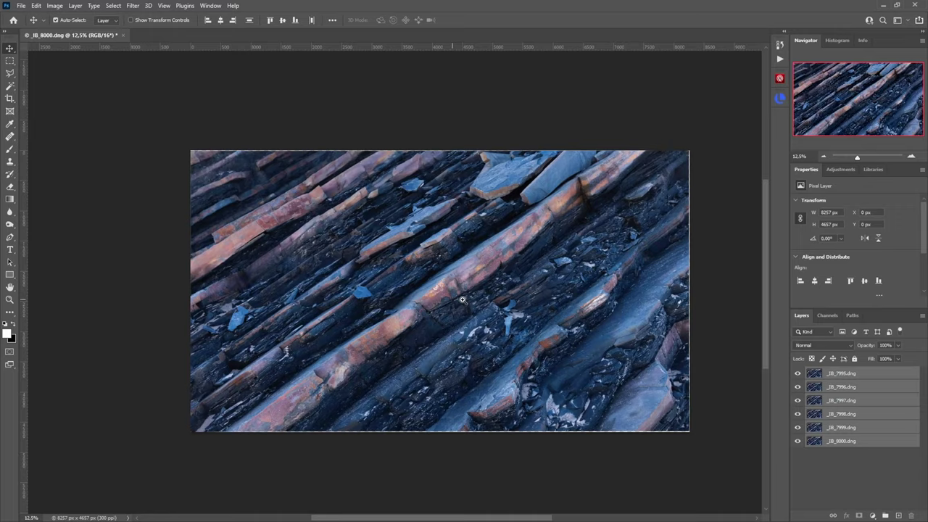
pyautogui.scroll(1, 464, 300)
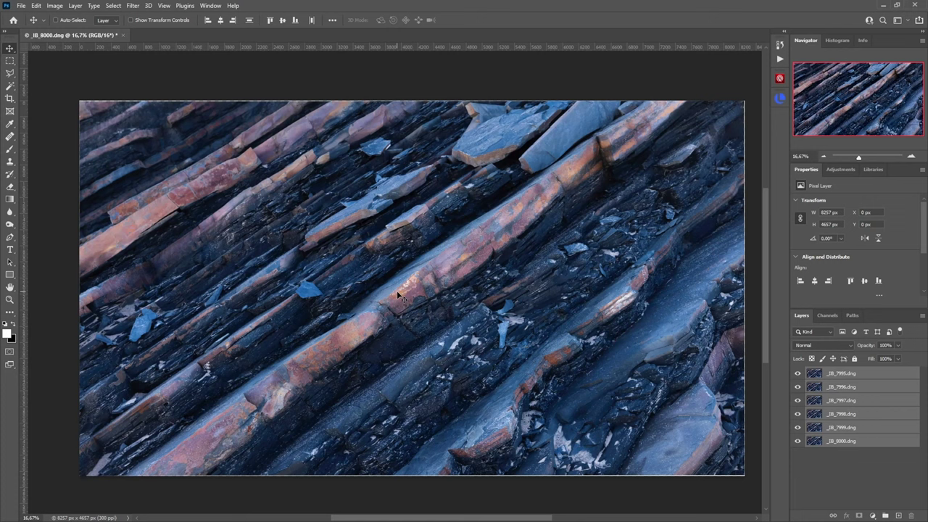
# Auto-blend the layers as Stack Images with Seamless Tones and Colors and Content Aware Fill
pyautogui.click(38, 9)
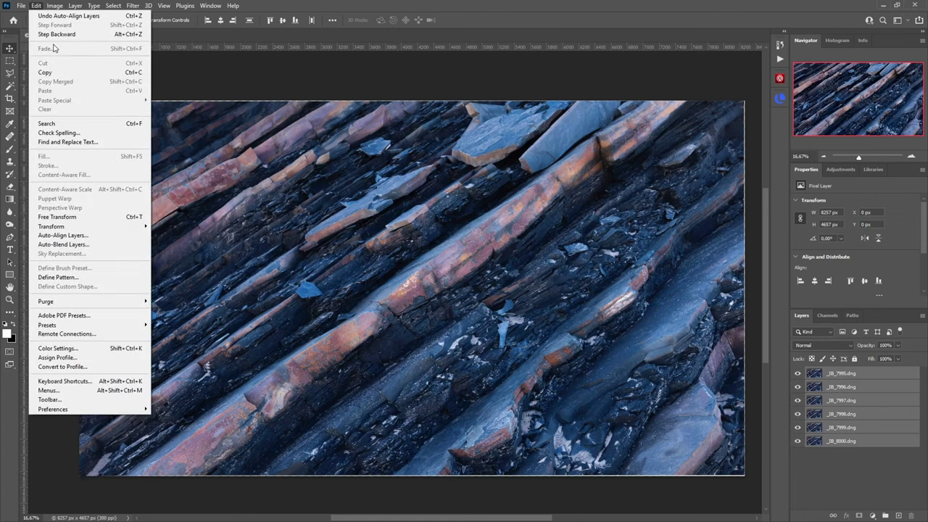
pyautogui.click(69, 245)
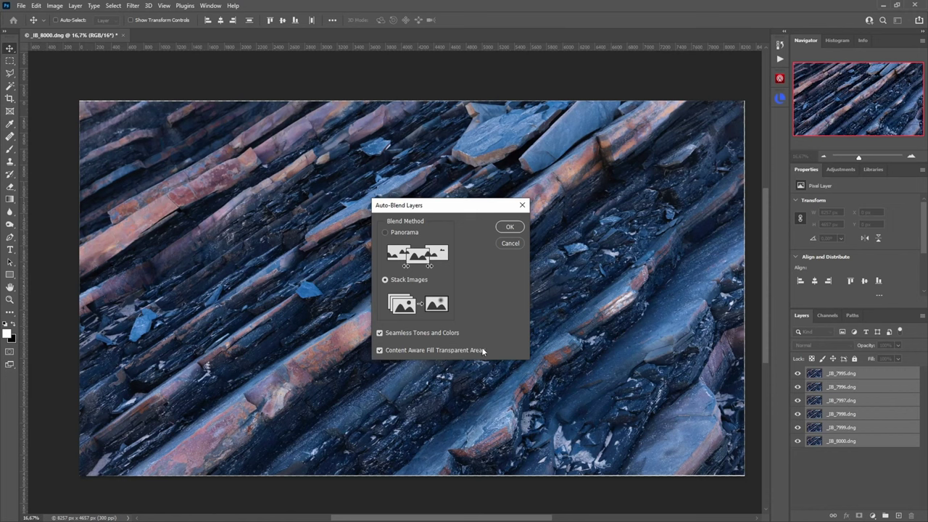
pyautogui.click(516, 228)
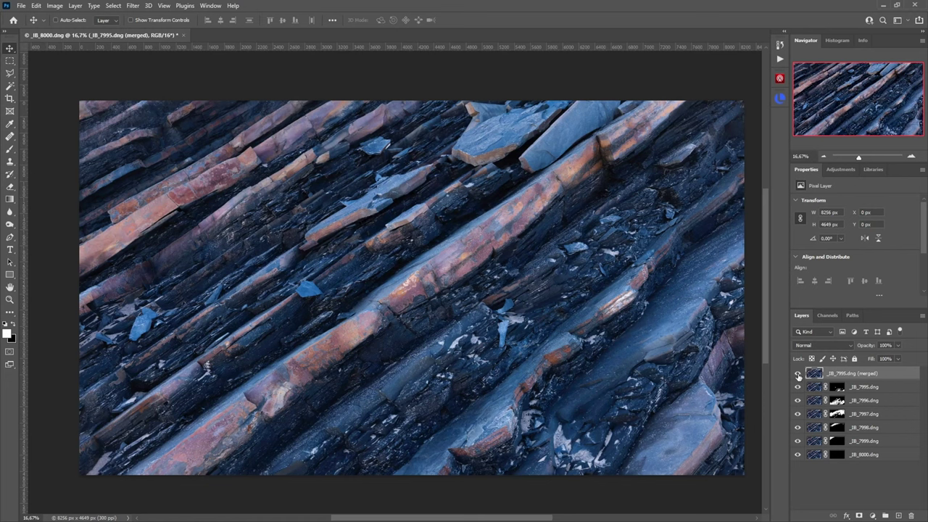
# Show the merged layer again and bring the image's bottom edge into view
pyautogui.click(797, 373)
pyautogui.press('ctrl')
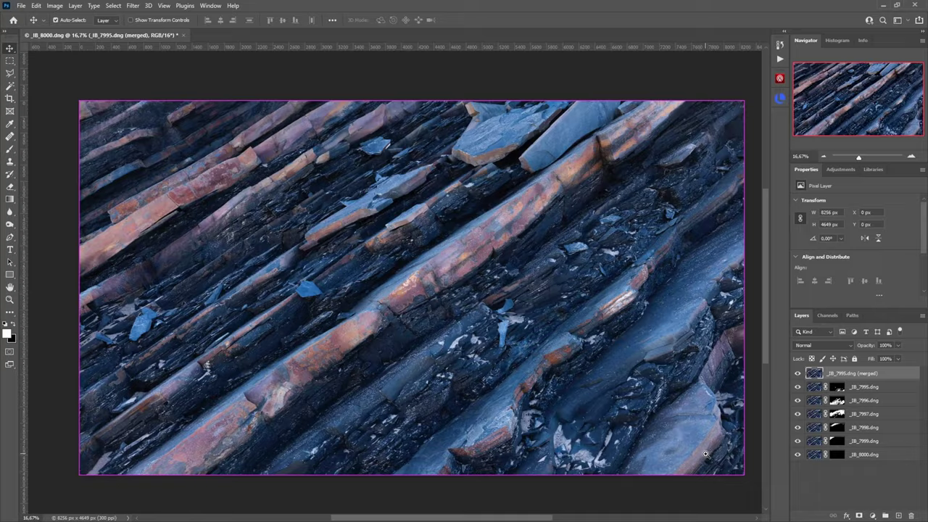
pyautogui.scroll(3, 705, 454)
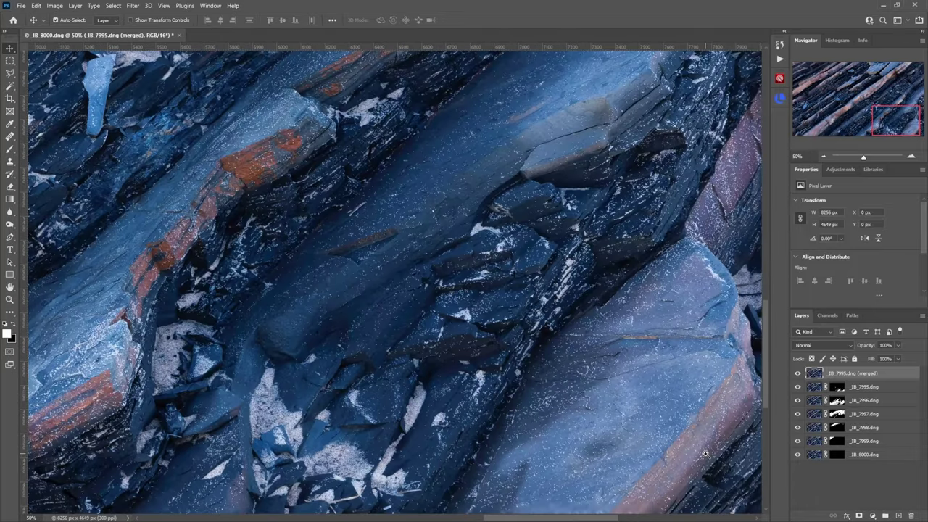
pyautogui.moveTo(705, 454); pyautogui.dragTo(646, 400)
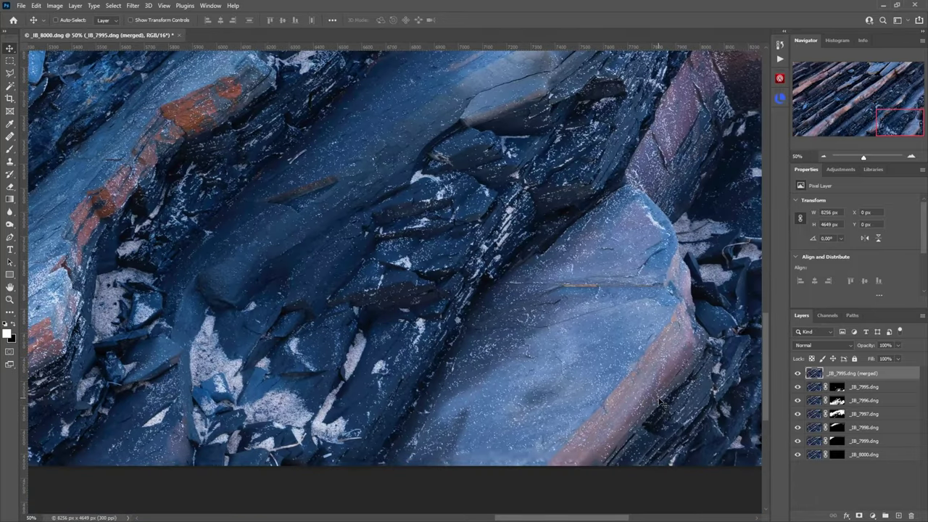
# Hide the merged layer and view the _IB_7995 mask alone, panning around to inspect it
pyautogui.click(797, 375)
pyautogui.moveTo(689, 415); pyautogui.dragTo(493, 419)
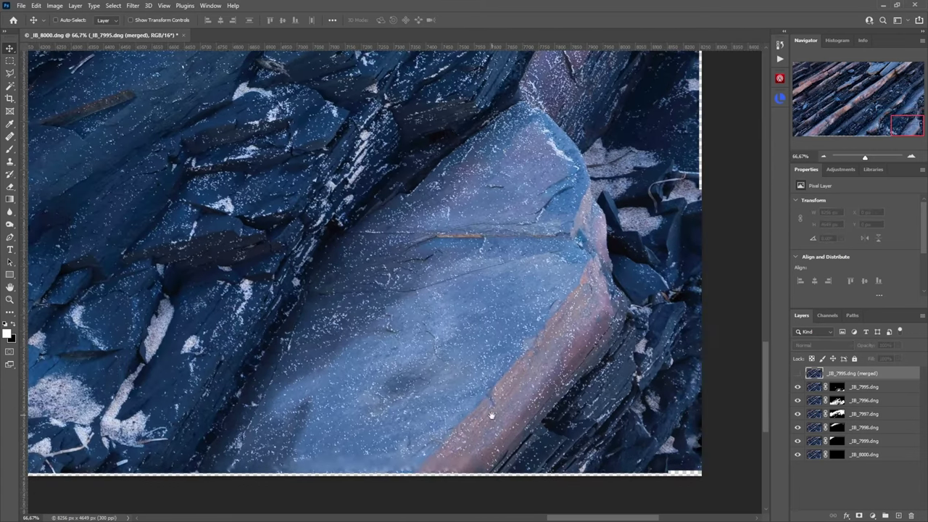
pyautogui.keyDown('alt'); pyautogui.click(838, 387); pyautogui.keyUp('alt')
pyautogui.moveTo(487, 362); pyautogui.dragTo(555, 398)
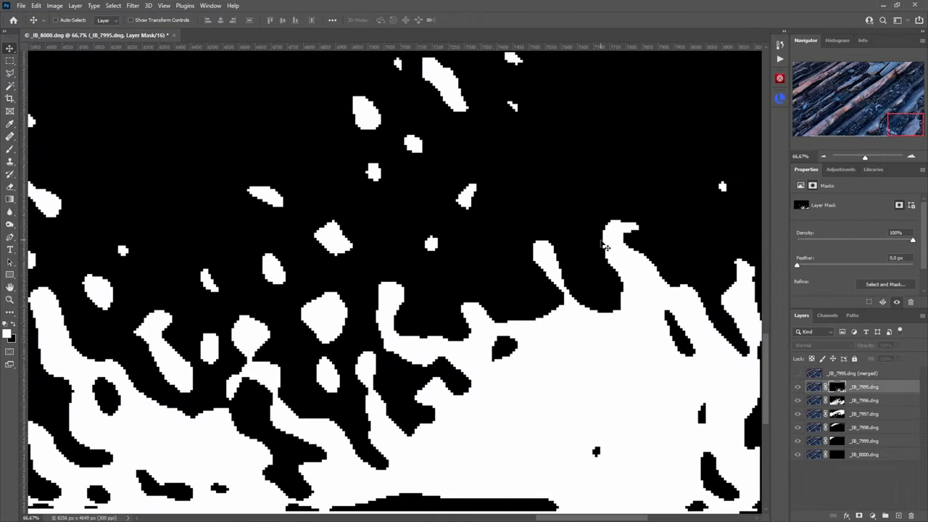
pyautogui.moveTo(281, 328); pyautogui.dragTo(327, 266)
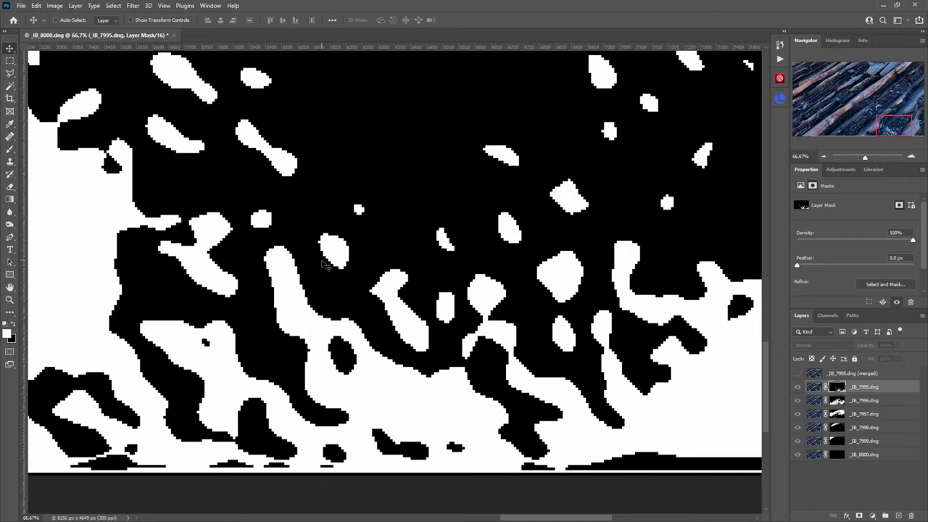
pyautogui.moveTo(258, 237); pyautogui.dragTo(484, 327)
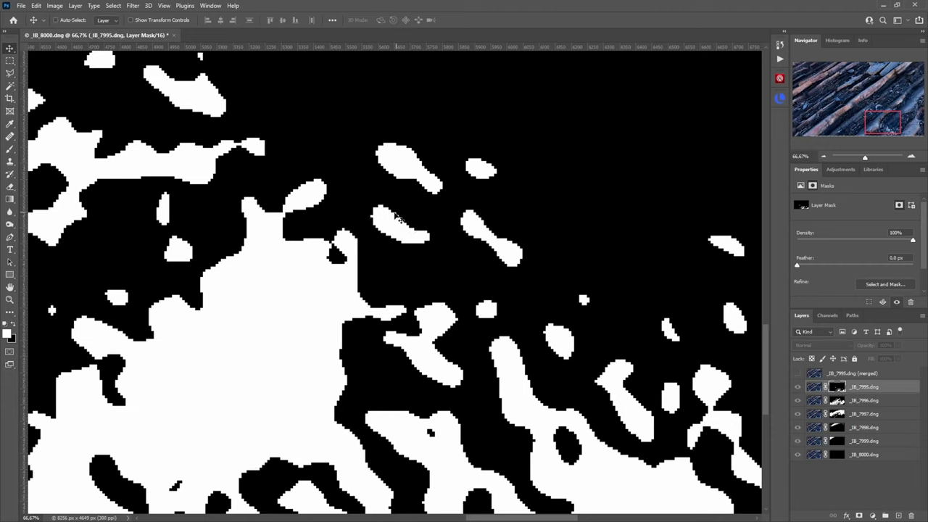
pyautogui.scroll(-2, 219, 275)
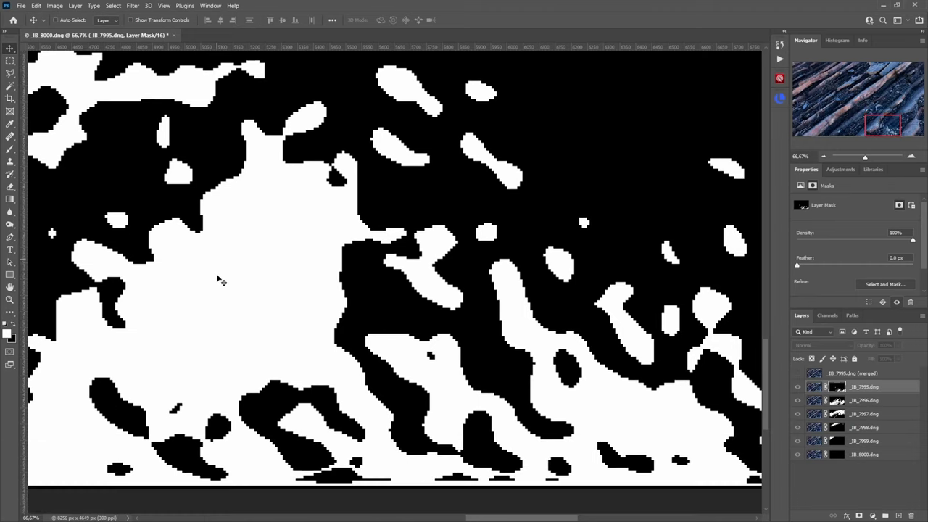
pyautogui.moveTo(209, 244); pyautogui.dragTo(409, 326)
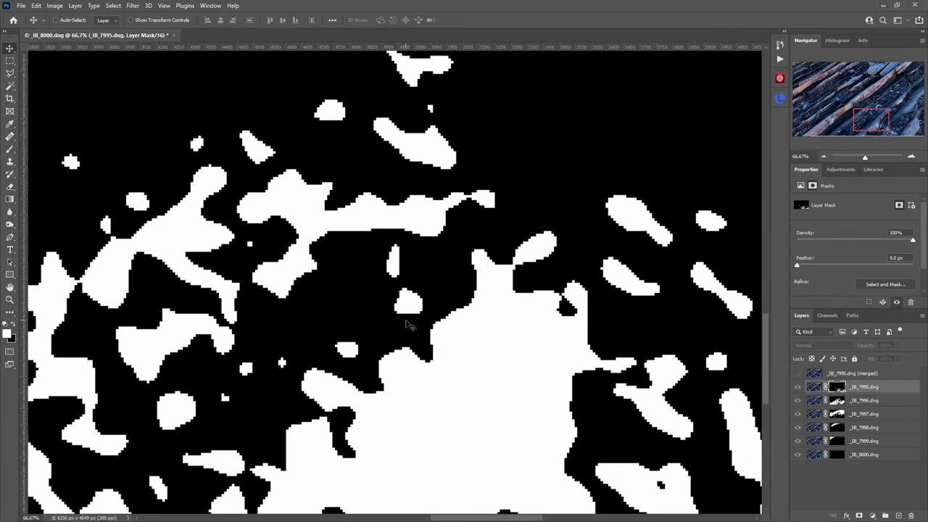
# Leave the mask-only view to show the image again and pan right
pyautogui.click(799, 374)
pyautogui.click(799, 374)
pyautogui.moveTo(302, 351); pyautogui.dragTo(513, 350)
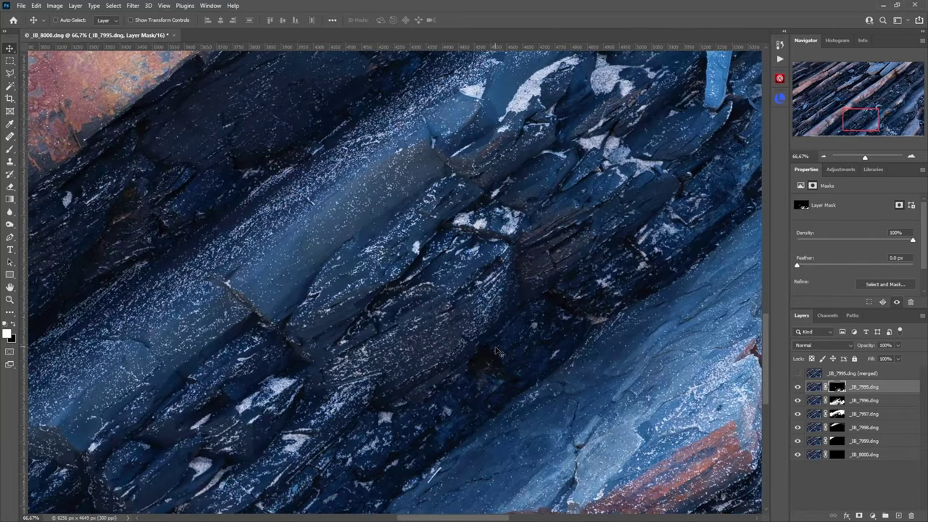
pyautogui.moveTo(406, 325); pyautogui.dragTo(521, 280)
pyautogui.moveTo(399, 320); pyautogui.dragTo(549, 265)
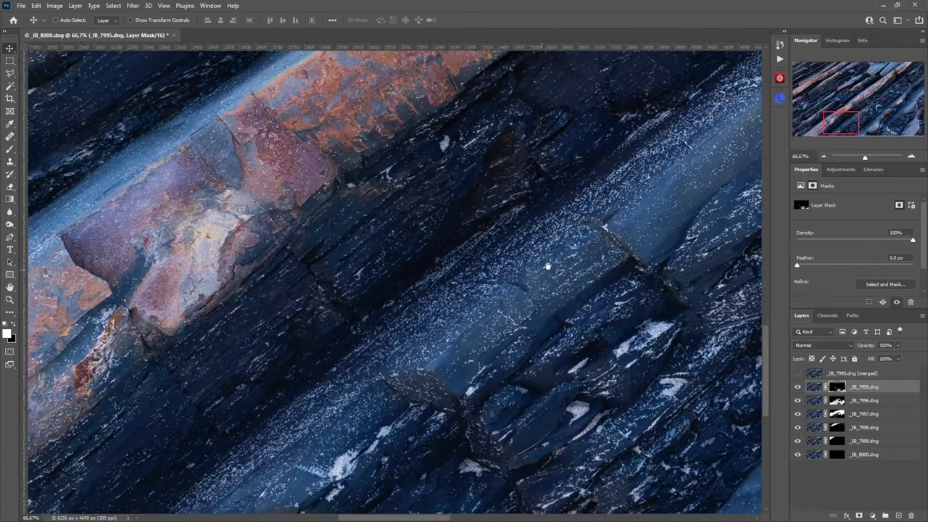
pyautogui.moveTo(424, 326); pyautogui.dragTo(507, 292)
pyautogui.moveTo(341, 307); pyautogui.dragTo(449, 301)
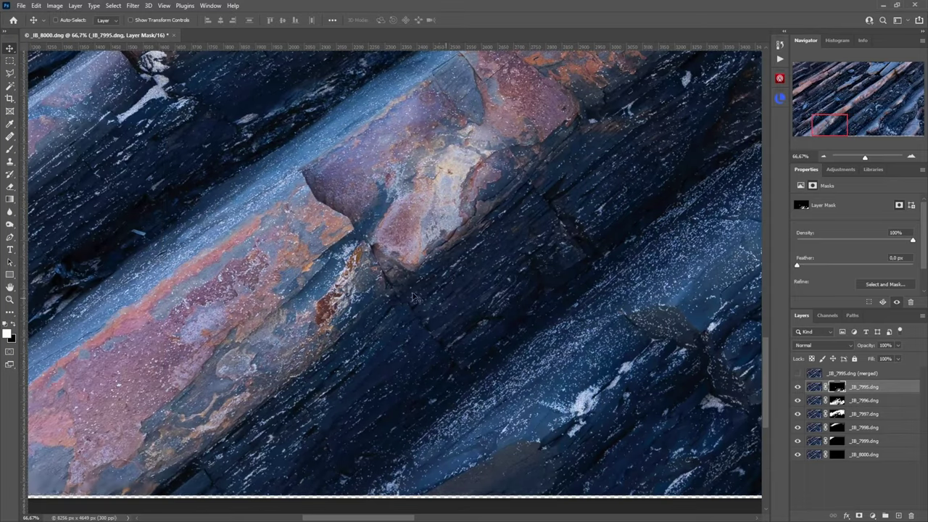
pyautogui.moveTo(341, 283); pyautogui.dragTo(525, 335)
pyautogui.moveTo(292, 380); pyautogui.dragTo(481, 350)
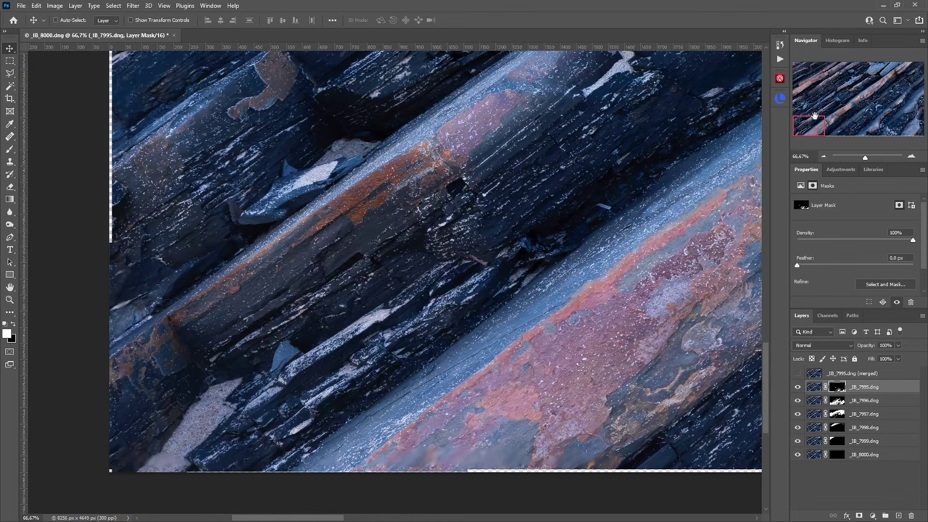
pyautogui.click(808, 125)
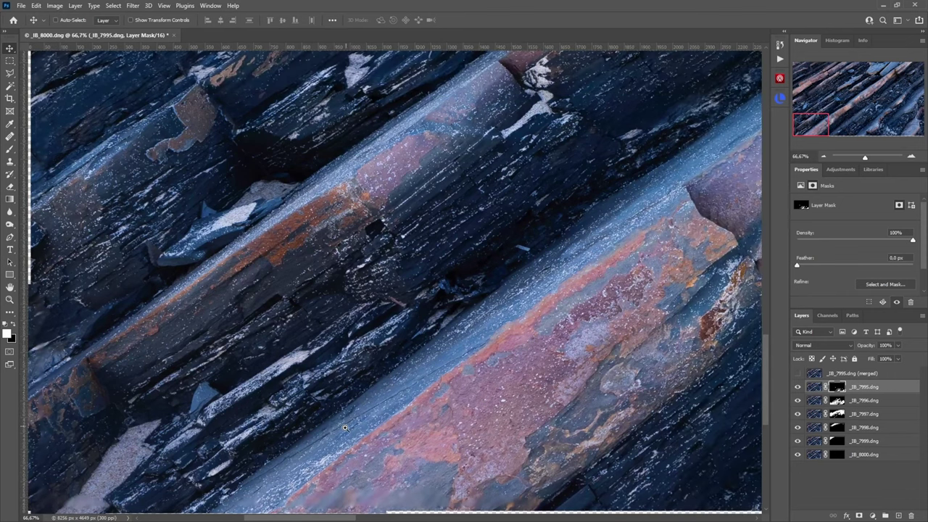
pyautogui.hotkey('ctrl', '1')
pyautogui.moveTo(280, 431); pyautogui.dragTo(678, 289)
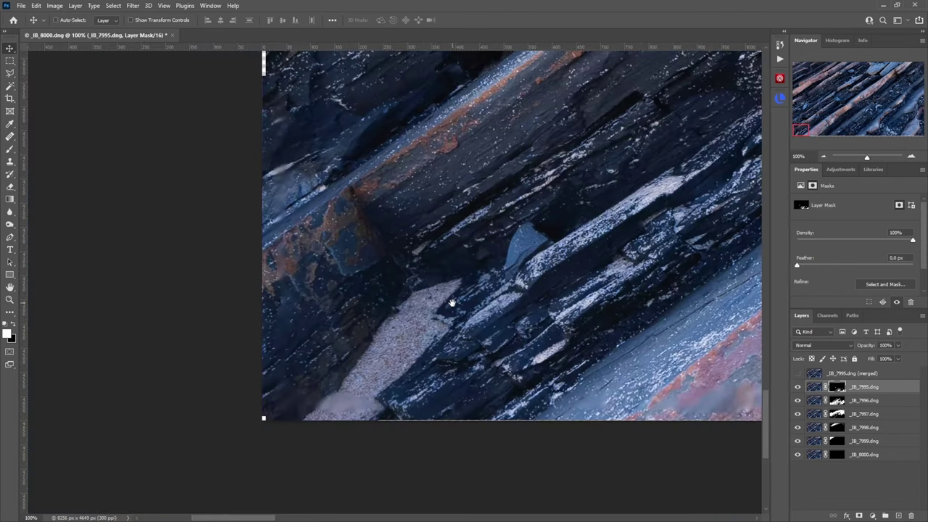
pyautogui.moveTo(453, 303); pyautogui.dragTo(360, 381)
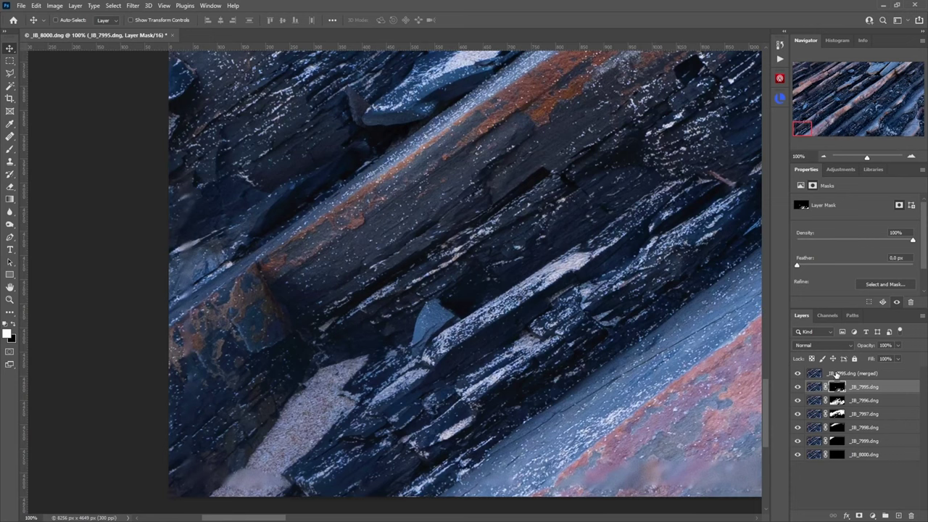
pyautogui.click(809, 128)
pyautogui.moveTo(808, 128); pyautogui.dragTo(817, 128)
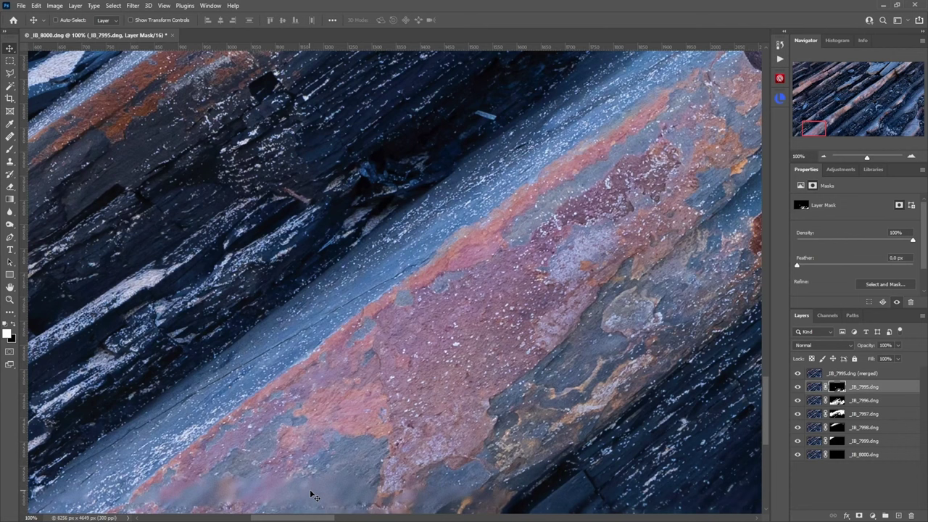
# Hide the merged layer and toggle the _IB_7996 and _IB_7997 layers to compare their contribution
pyautogui.click(798, 374)
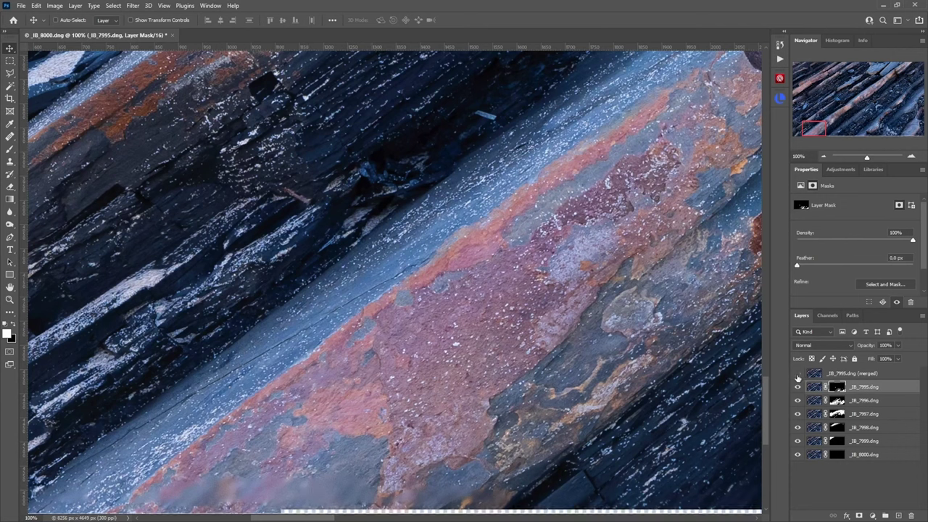
pyautogui.click(798, 387)
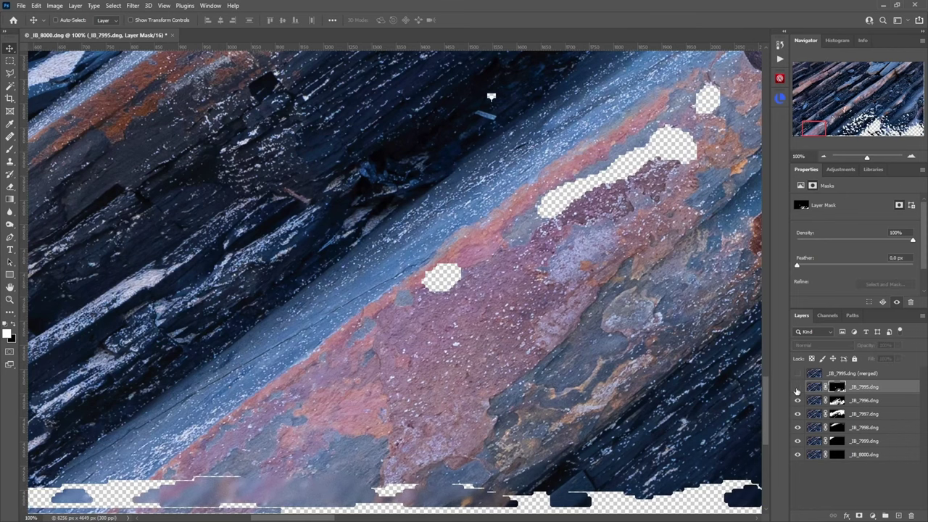
pyautogui.click(798, 387)
pyautogui.click(798, 400)
pyautogui.click(798, 400)
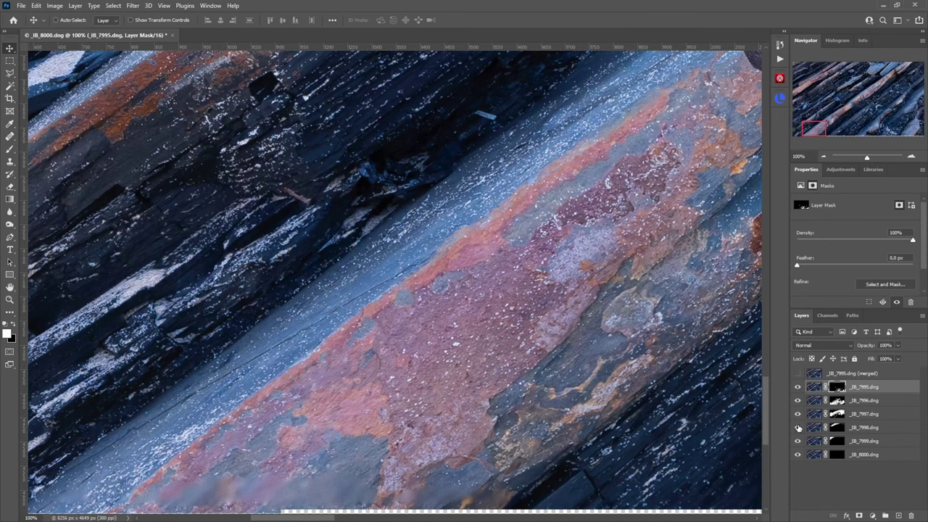
# Disable the _IB_8000 mask, solo that frame, restore layers _IB_7999–_IB_7996, and load then drop the _IB_7996 mask selection
pyautogui.keyDown('shift'); pyautogui.click(837, 455); pyautogui.keyUp('shift')
pyautogui.keyDown('alt'); pyautogui.click(798, 454); pyautogui.keyUp('alt')
pyautogui.moveTo(798, 442); pyautogui.dragTo(797, 400)
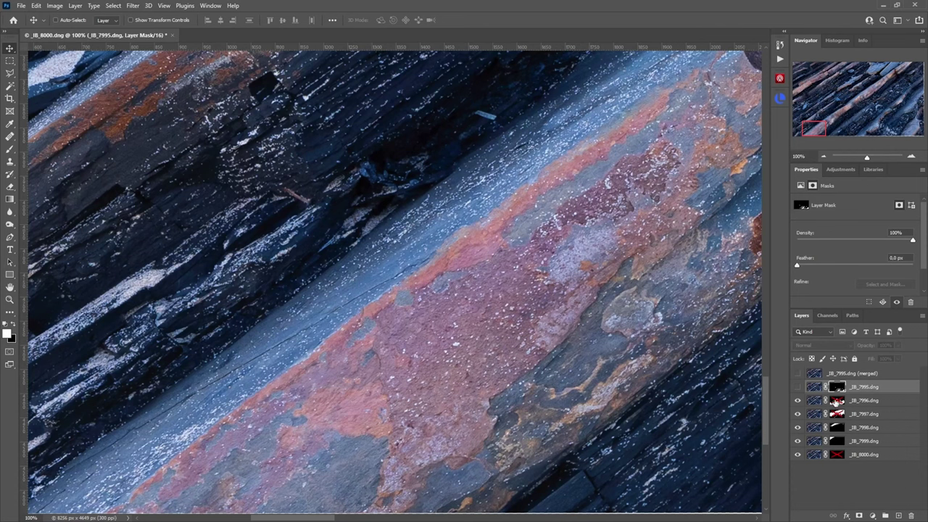
pyautogui.keyDown('ctrl'); pyautogui.click(837, 401); pyautogui.keyUp('ctrl')
pyautogui.hotkey('ctrl', 'd')
# Turn the merged layer back on, hide _IB_7995 and select the _IB_7996 layer
pyautogui.click(798, 386)
pyautogui.click(797, 374)
pyautogui.click(879, 405)
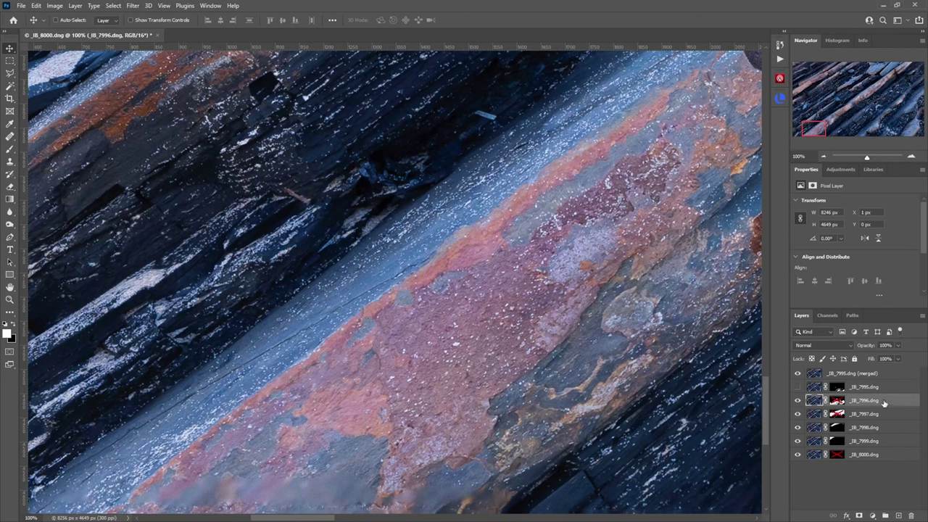
# Move _IB_7996 above the merged layer and fill its mask with black
pyautogui.moveTo(837, 400); pyautogui.dragTo(838, 375)
pyautogui.hotkey('alt', 'BackSpace')
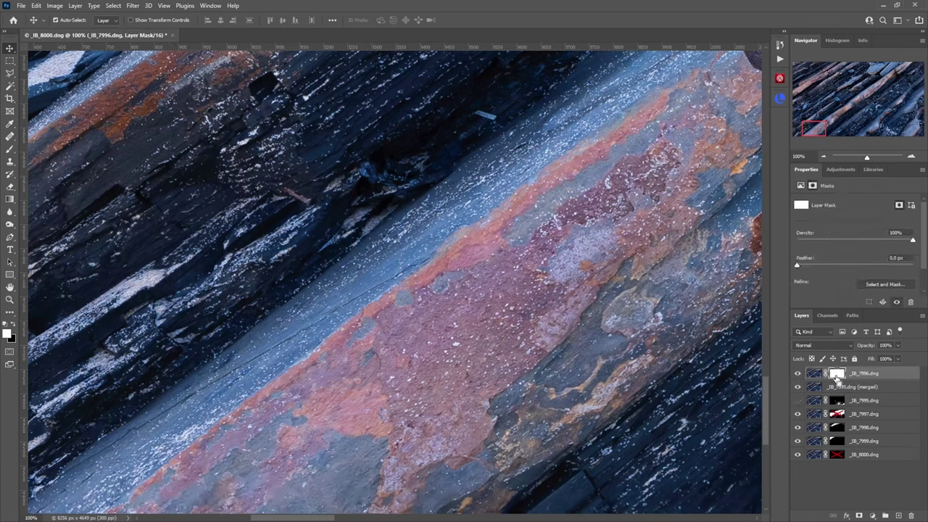
pyautogui.hotkey('ctrl', 'i')
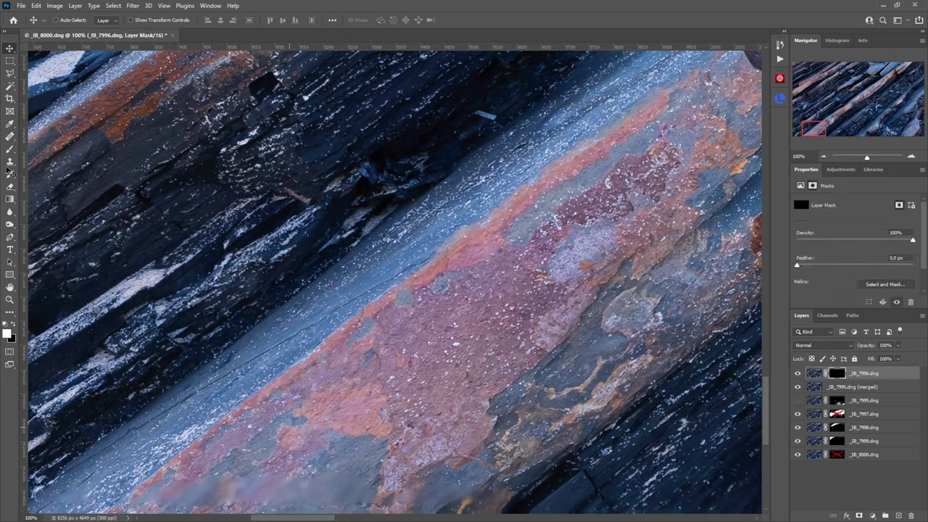
# Paint white at 35 px, 100% opacity into the hazy patch near the bottom
pyautogui.click(10, 148)
pyautogui.moveTo(269, 453); pyautogui.dragTo(239, 457)
pyautogui.press('0')
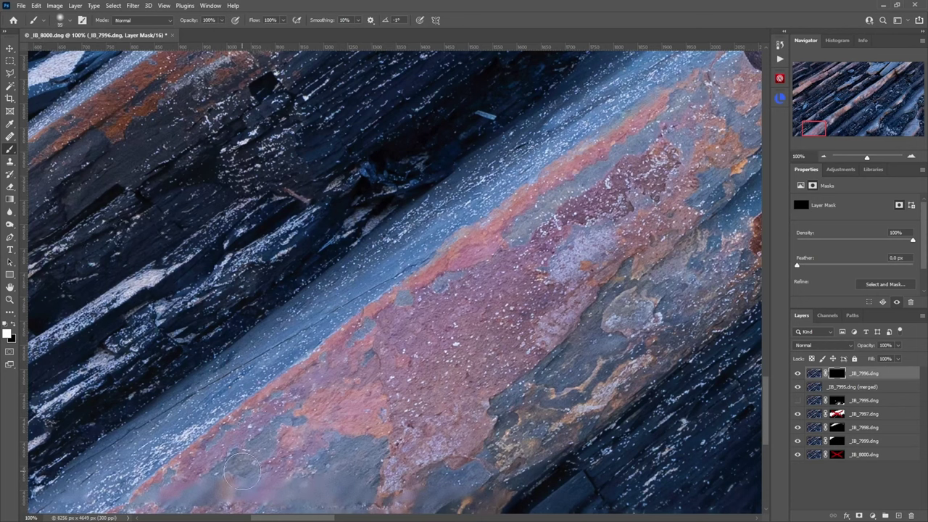
pyautogui.moveTo(246, 490)
pyautogui.mouseDown()
pyautogui.moveTo(217, 491)
pyautogui.moveTo(366, 491)
pyautogui.mouseUp()
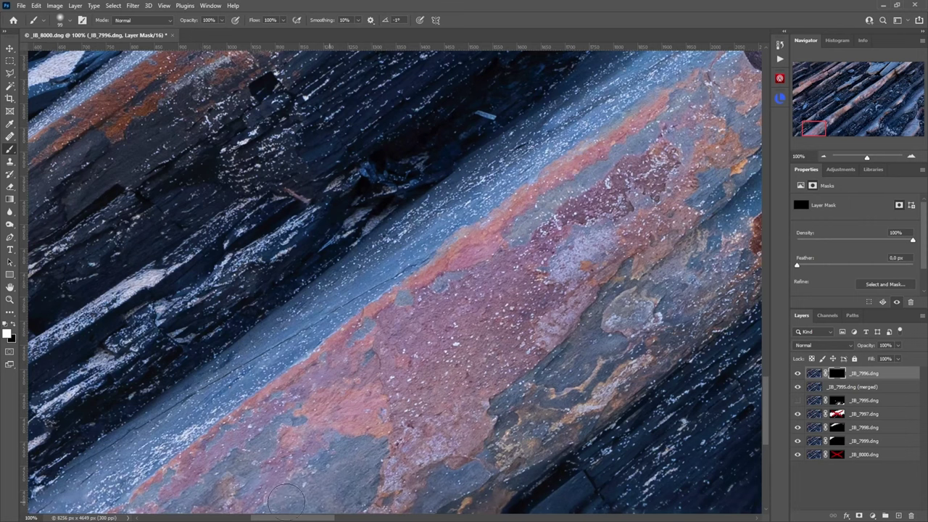
# Pan along the image's bottom edge from the left side to the bottom-right corner
pyautogui.moveTo(282, 498); pyautogui.dragTo(398, 453)
pyautogui.moveTo(126, 443); pyautogui.dragTo(346, 441)
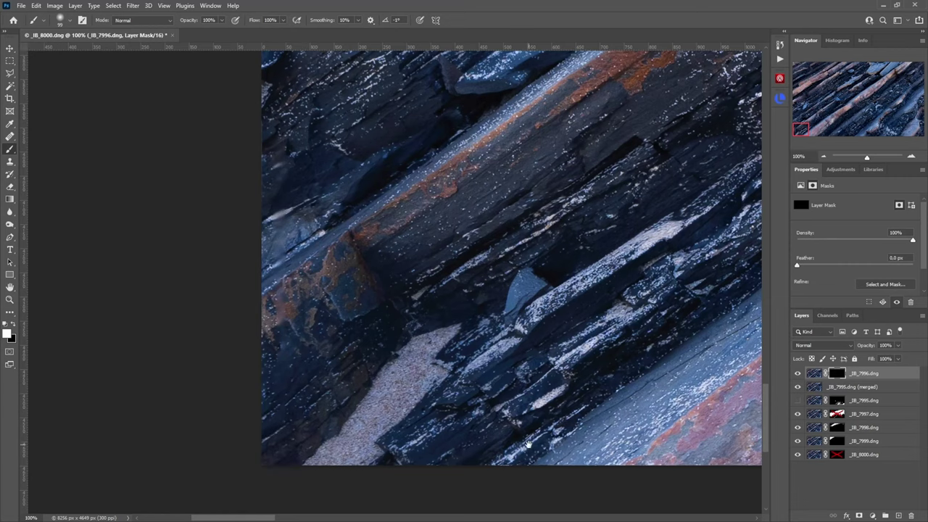
pyautogui.moveTo(528, 445); pyautogui.dragTo(116, 455)
pyautogui.moveTo(504, 430)
pyautogui.mouseDown()
pyautogui.moveTo(364, 445)
pyautogui.moveTo(307, 472)
pyautogui.mouseUp()
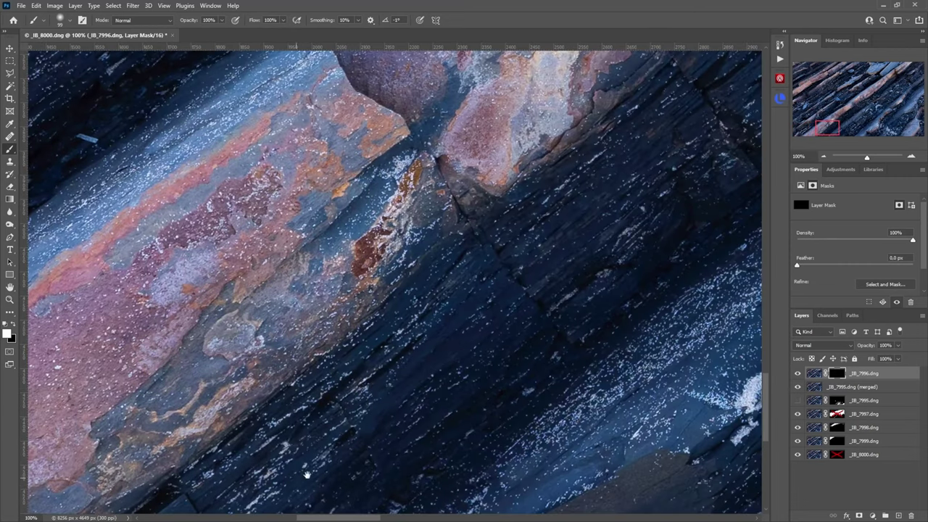
pyautogui.moveTo(539, 467); pyautogui.dragTo(194, 464)
pyautogui.moveTo(465, 435); pyautogui.dragTo(275, 435)
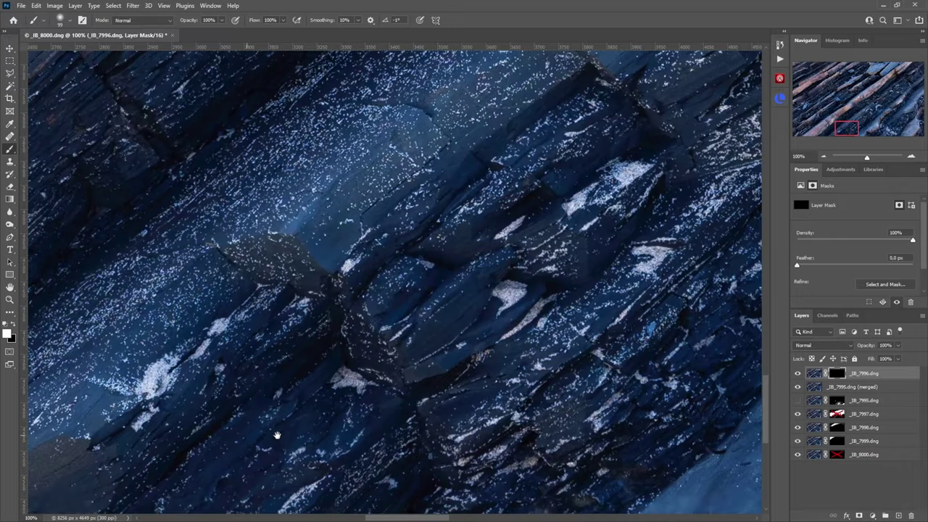
pyautogui.moveTo(539, 452); pyautogui.dragTo(359, 395)
pyautogui.moveTo(561, 371); pyautogui.dragTo(459, 375)
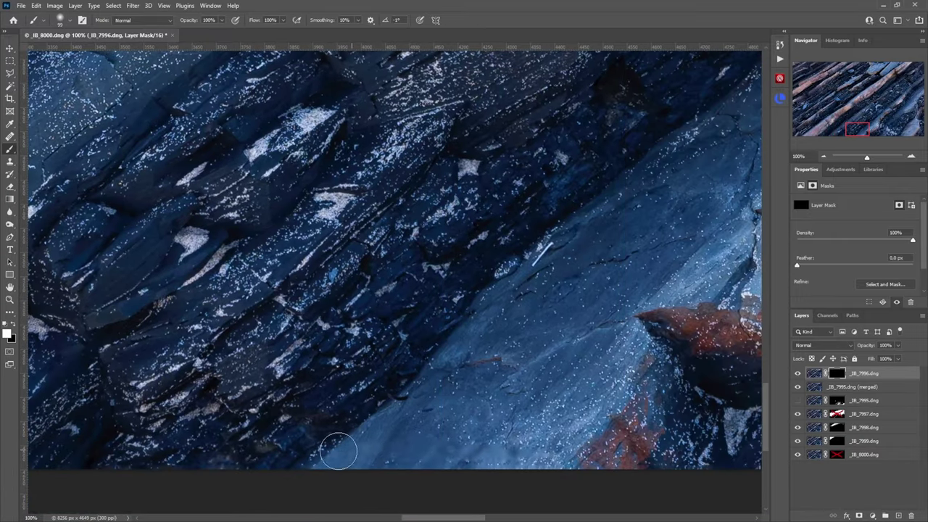
pyautogui.moveTo(604, 449); pyautogui.dragTo(387, 449)
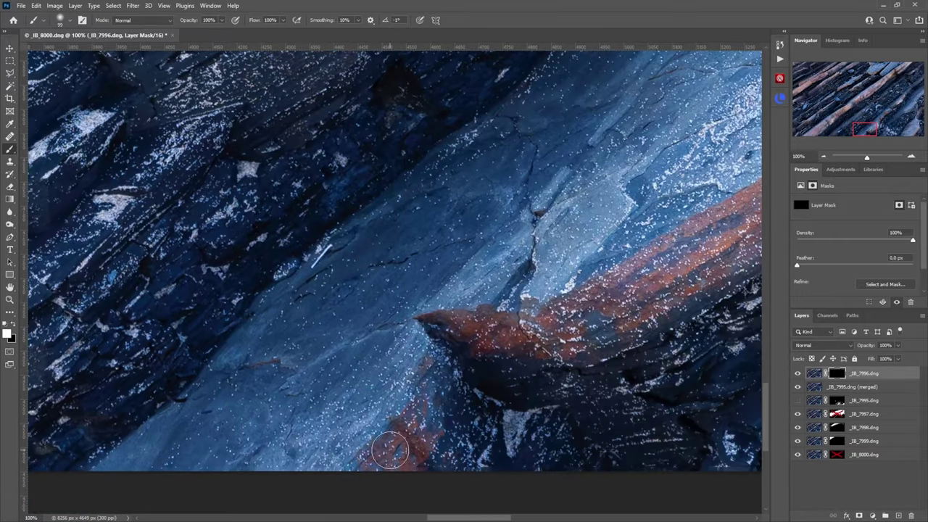
pyautogui.moveTo(503, 432); pyautogui.dragTo(271, 464)
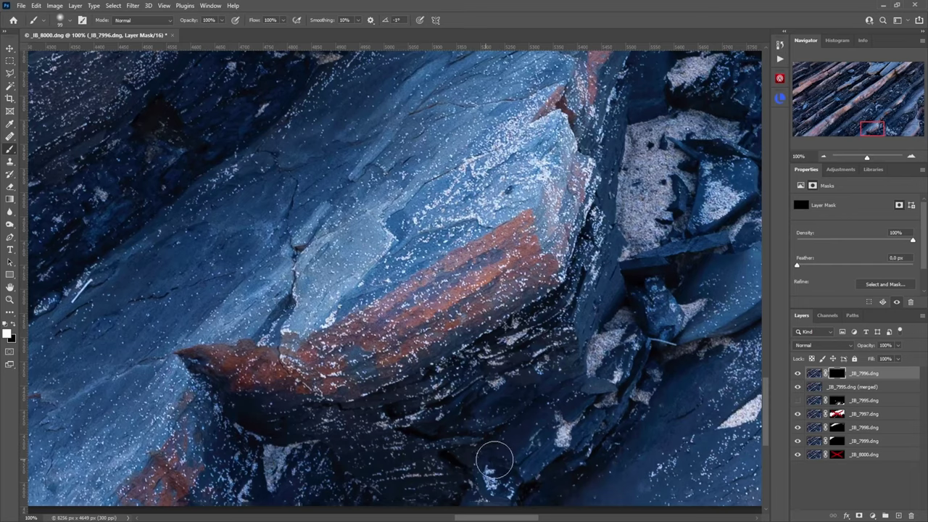
pyautogui.moveTo(525, 460); pyautogui.dragTo(192, 459)
pyautogui.moveTo(380, 446); pyautogui.dragTo(145, 442)
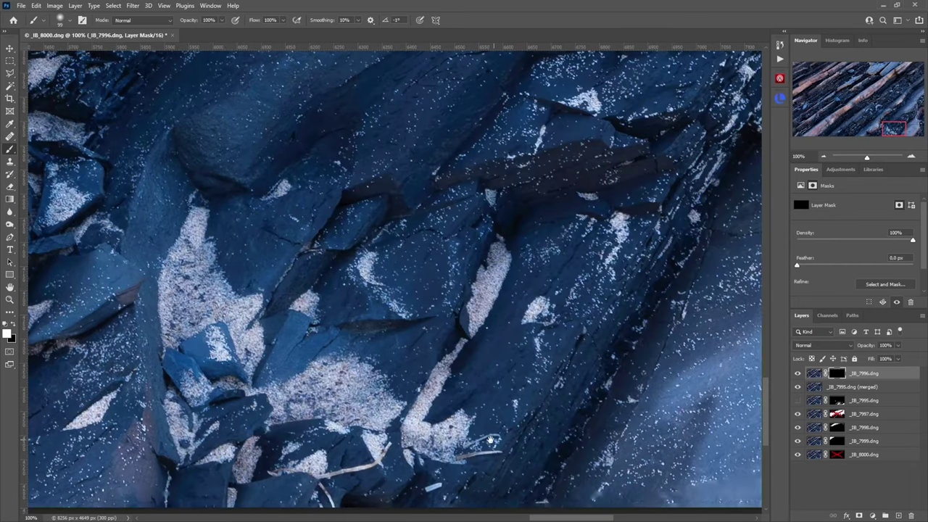
pyautogui.moveTo(491, 441); pyautogui.dragTo(150, 442)
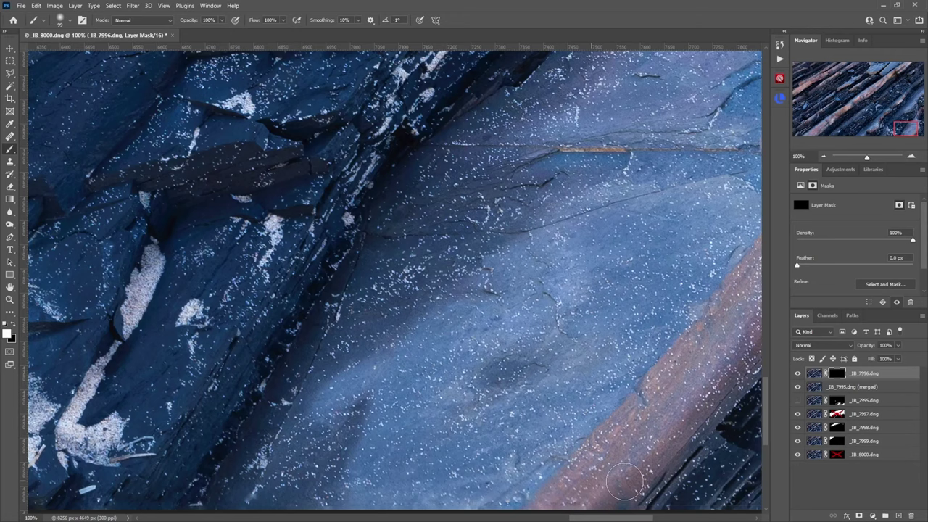
pyautogui.moveTo(613, 496); pyautogui.dragTo(341, 498)
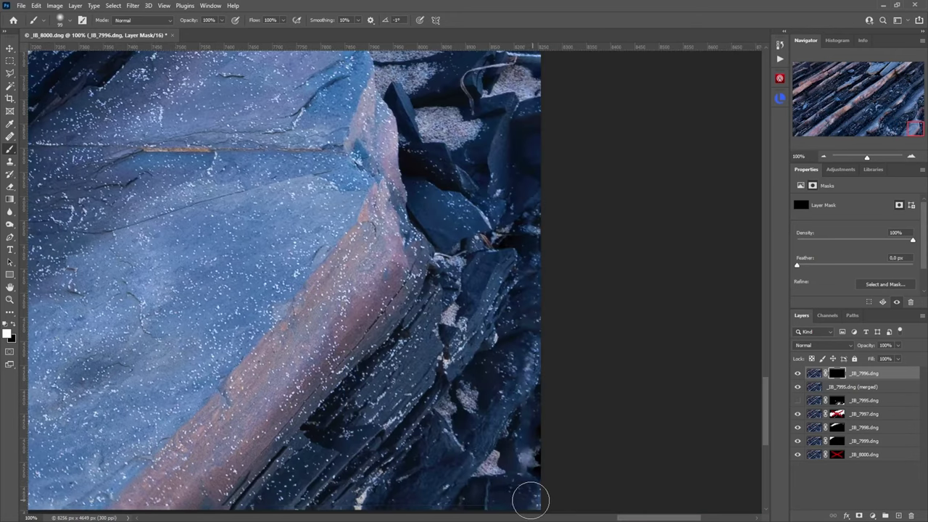
# Move the view to the area with the orange streak
pyautogui.scroll(5, 290, 284)
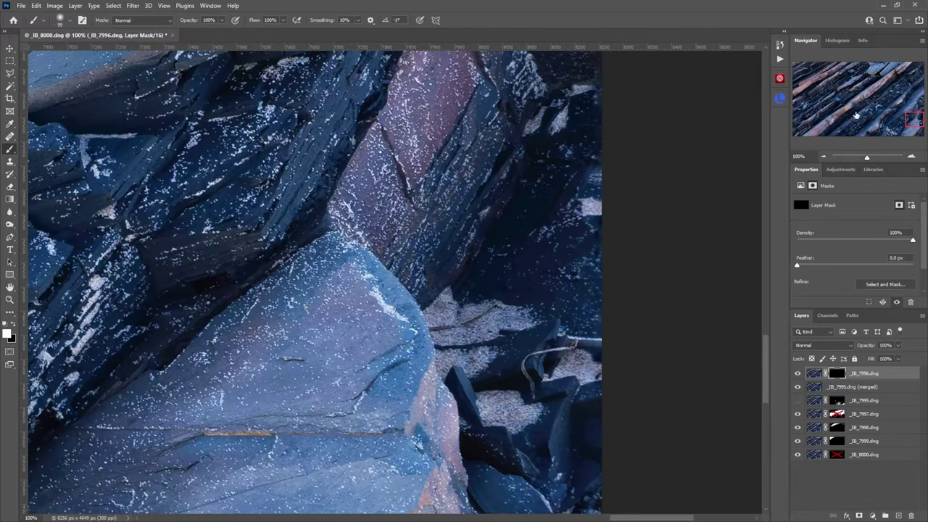
pyautogui.click(914, 123)
pyautogui.moveTo(915, 124); pyautogui.dragTo(894, 117)
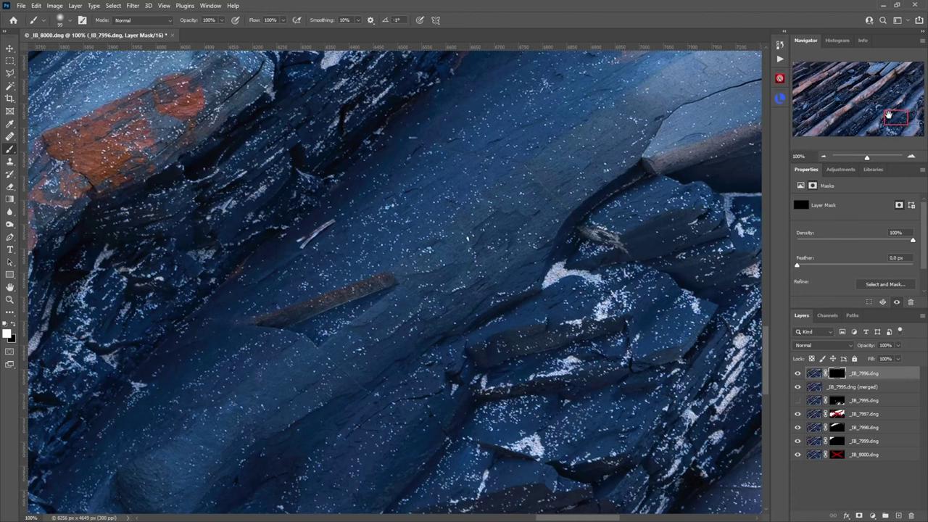
pyautogui.moveTo(889, 114)
pyautogui.mouseDown()
pyautogui.moveTo(838, 116)
pyautogui.moveTo(757, 65)
pyautogui.moveTo(348, 294)
pyautogui.mouseUp()
pyautogui.scroll(-5, 346, 297)
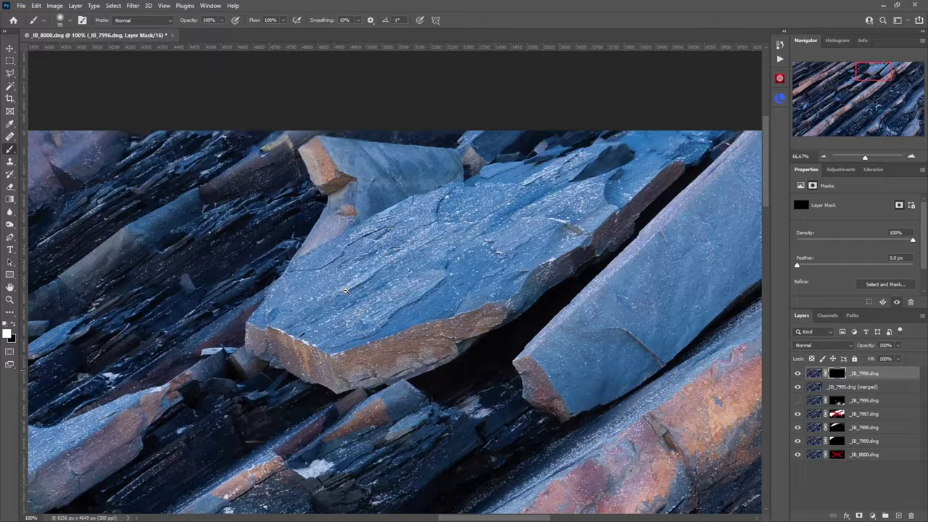
pyautogui.scroll(-1, 345, 299)
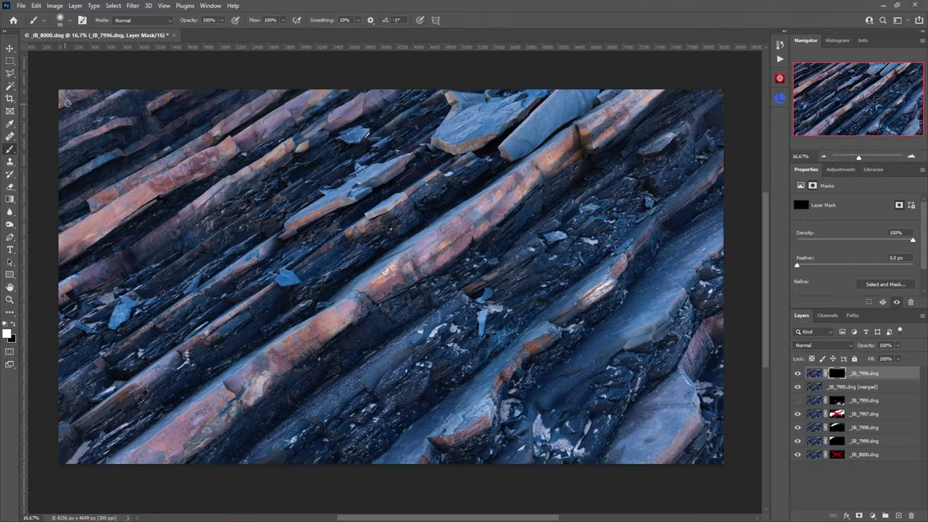
pyautogui.scroll(2, 118, 176)
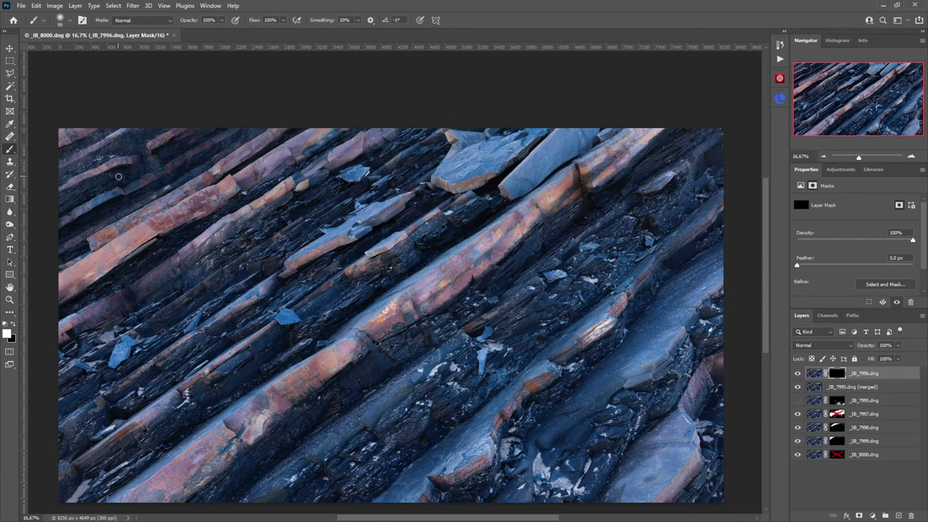
pyautogui.scroll(-1, 118, 177)
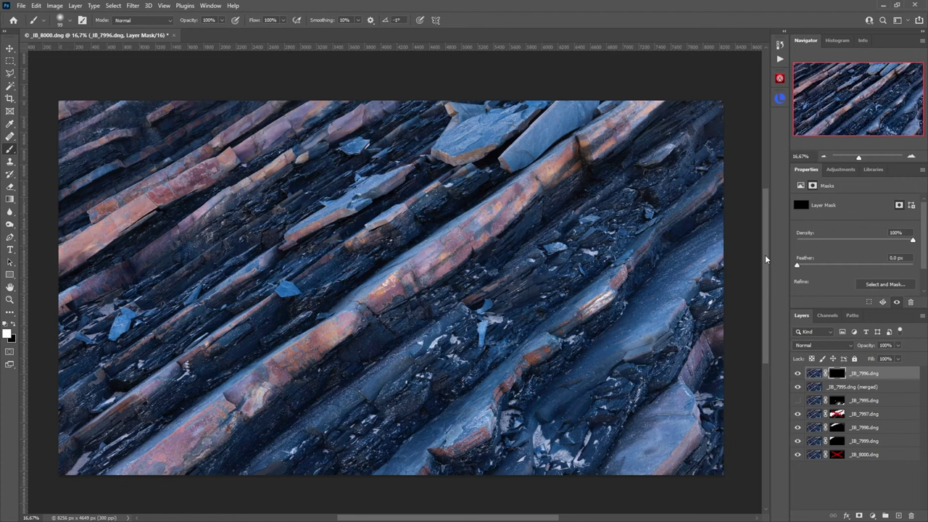